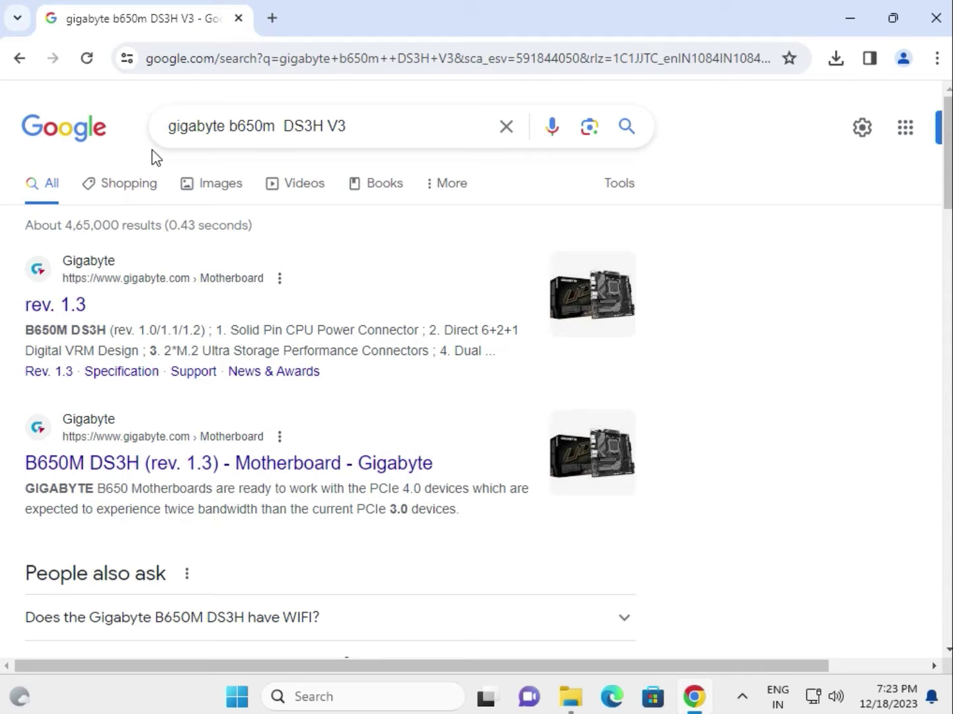
# Open the B650M DS3H rev. 1.3 product page in a new tab and go to its Support downloads.
pyautogui.rightClick(71, 308)
pyautogui.click(95, 326)
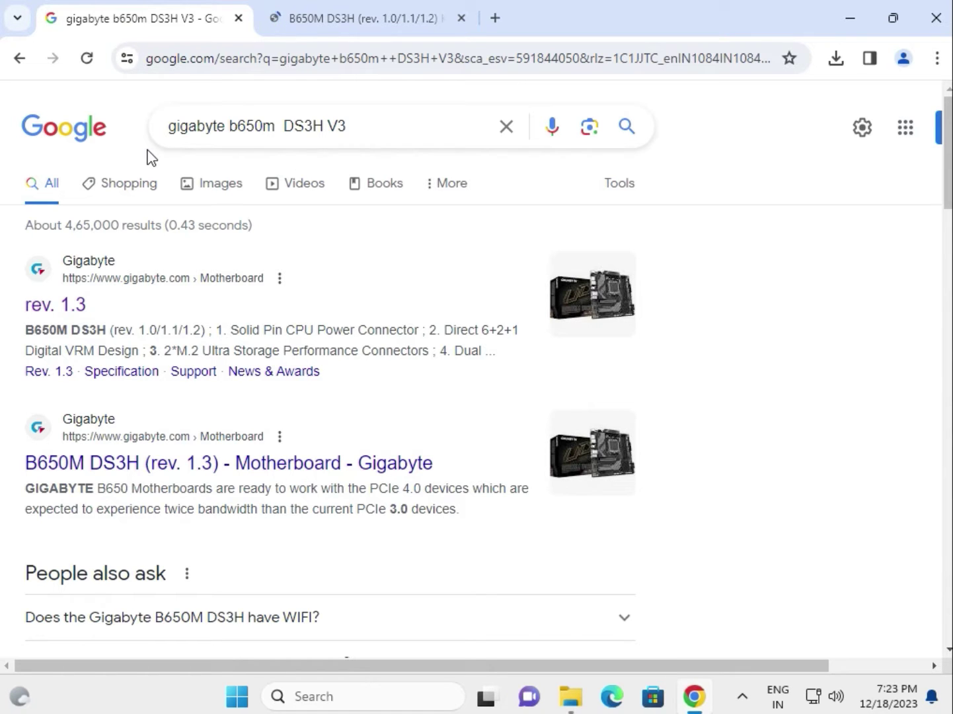
pyautogui.click(334, 23)
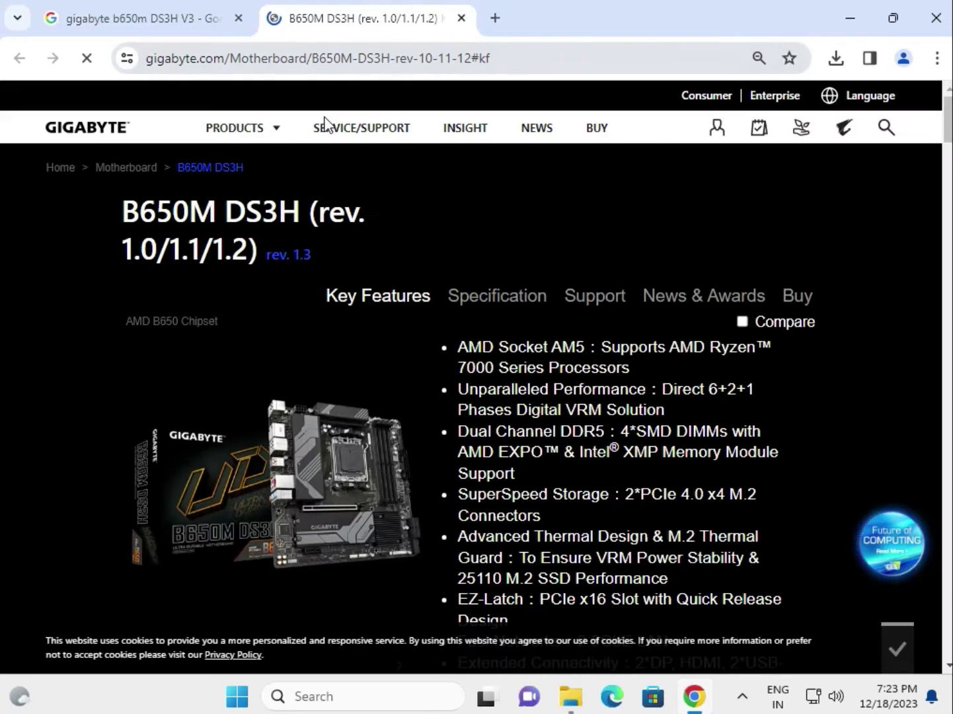
pyautogui.click(598, 304)
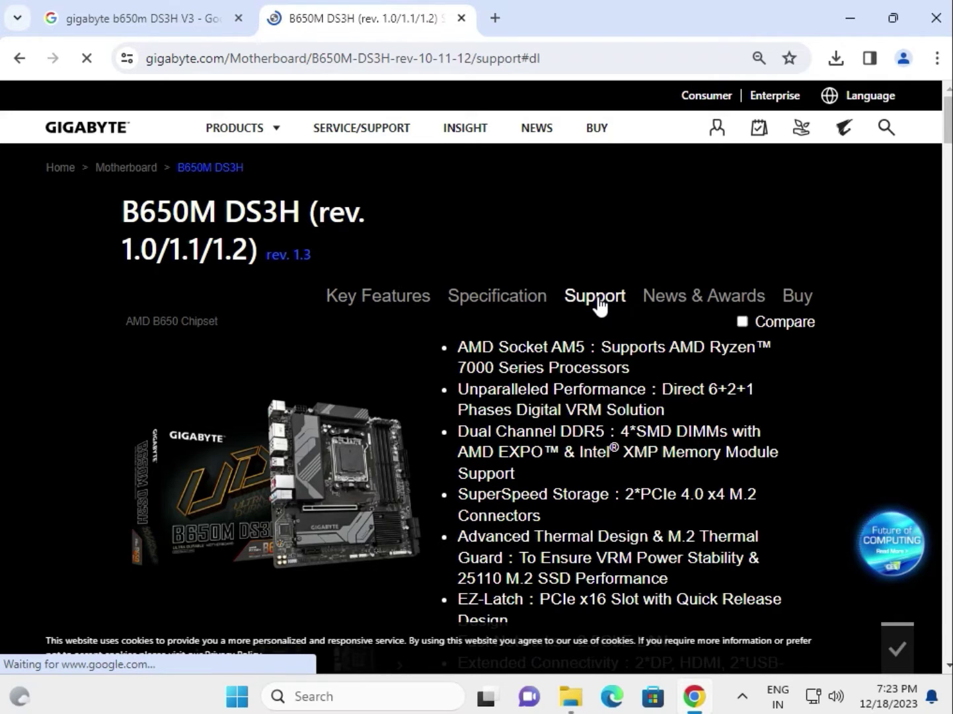
pyautogui.click(228, 397)
# Filter drivers to Windows 11 64bit, then download and open the Realtek HD Audio Driver for DCH zip.
pyautogui.click(222, 409)
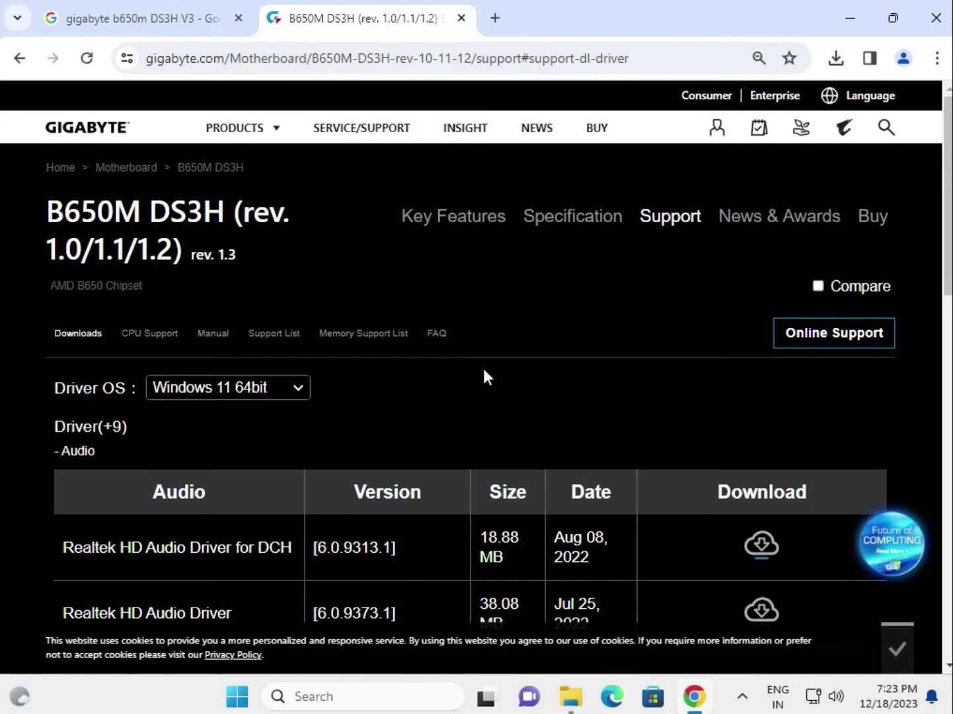
pyautogui.scroll(-2, 483, 378)
pyautogui.scroll(-2, 106, 529)
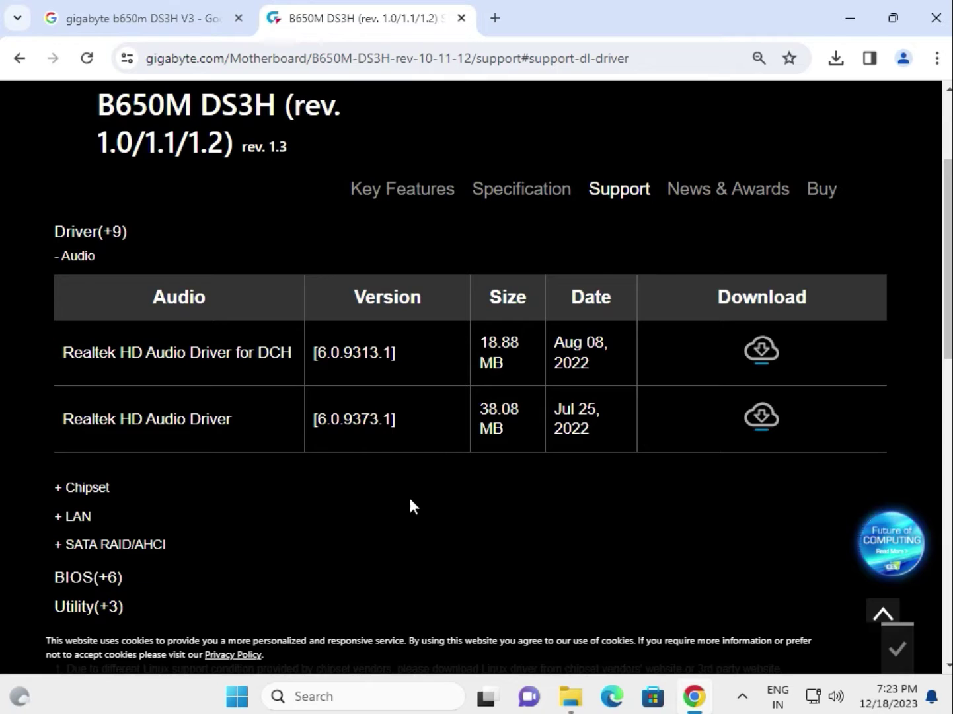
pyautogui.scroll(2, 582, 453)
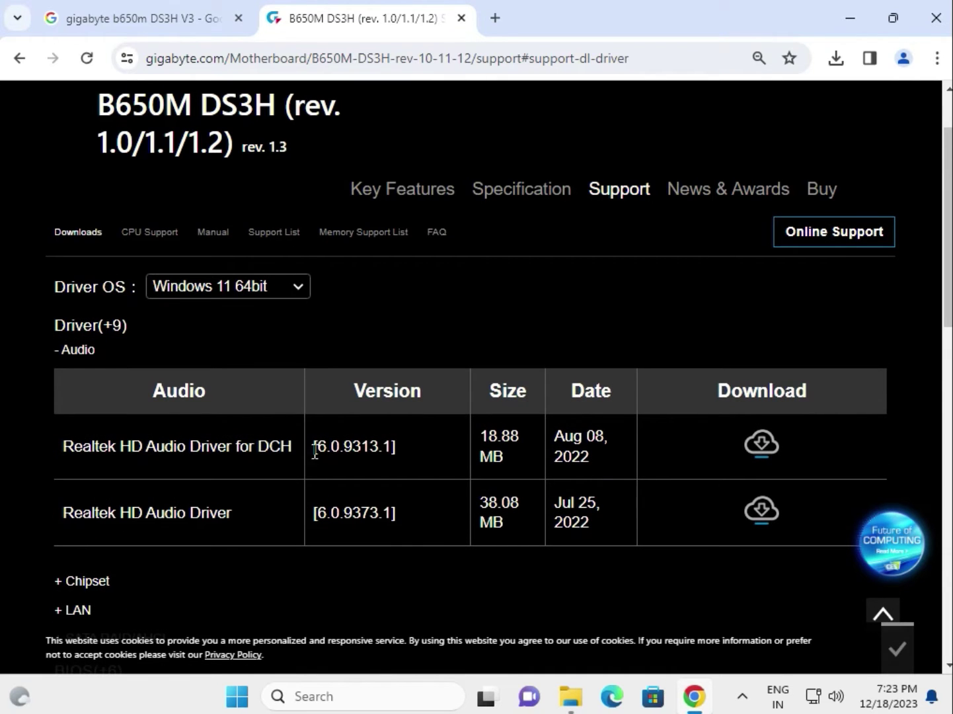
pyautogui.click(757, 456)
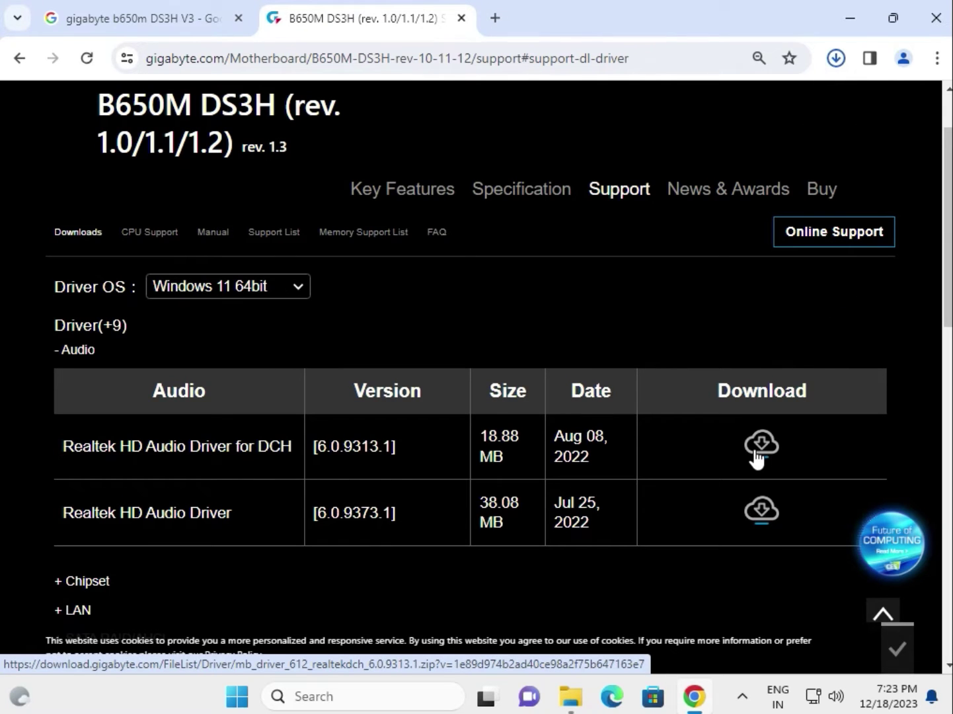
pyautogui.click(683, 116)
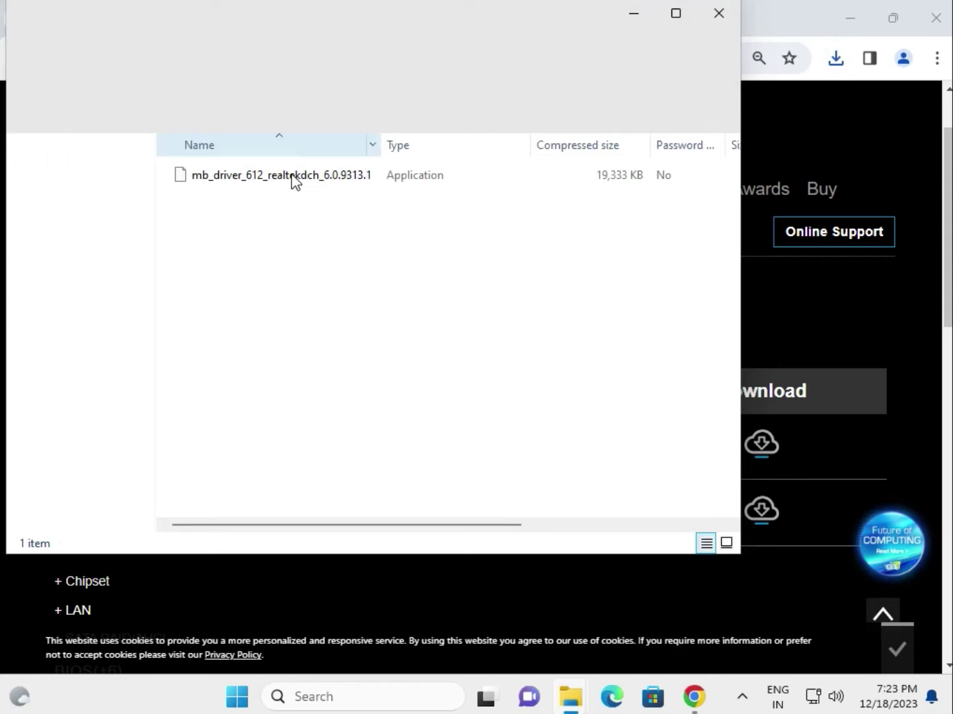
# Run the Realtek High Definition Audio Driver (DCH) 6.0.9313.1 installer from the zip, approving the UAC prompt.
pyautogui.click(295, 180)
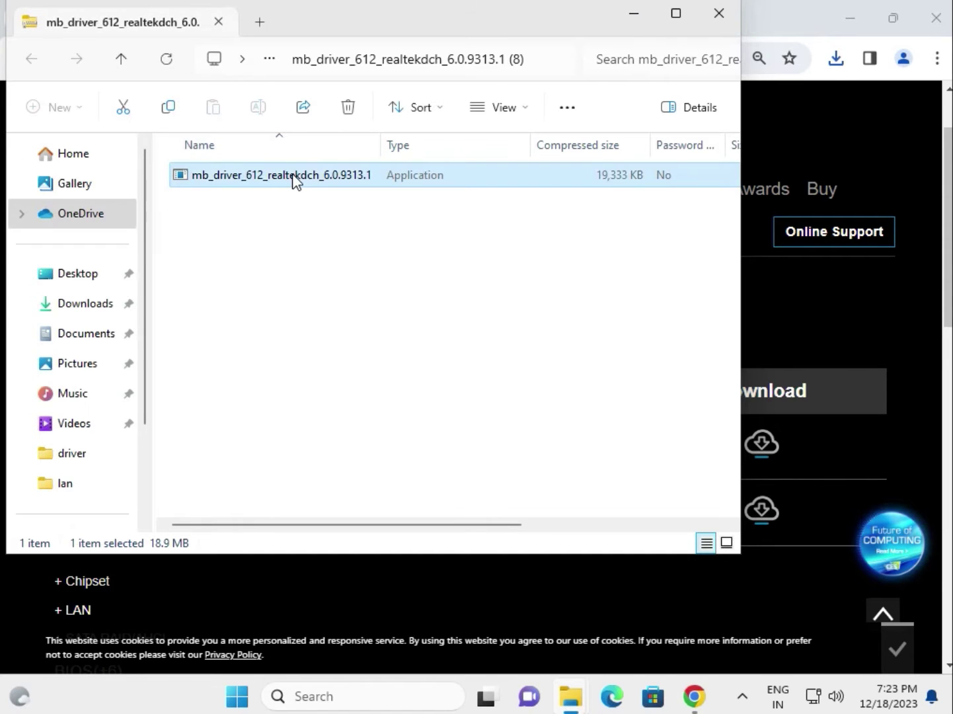
pyautogui.doubleClick(296, 180)
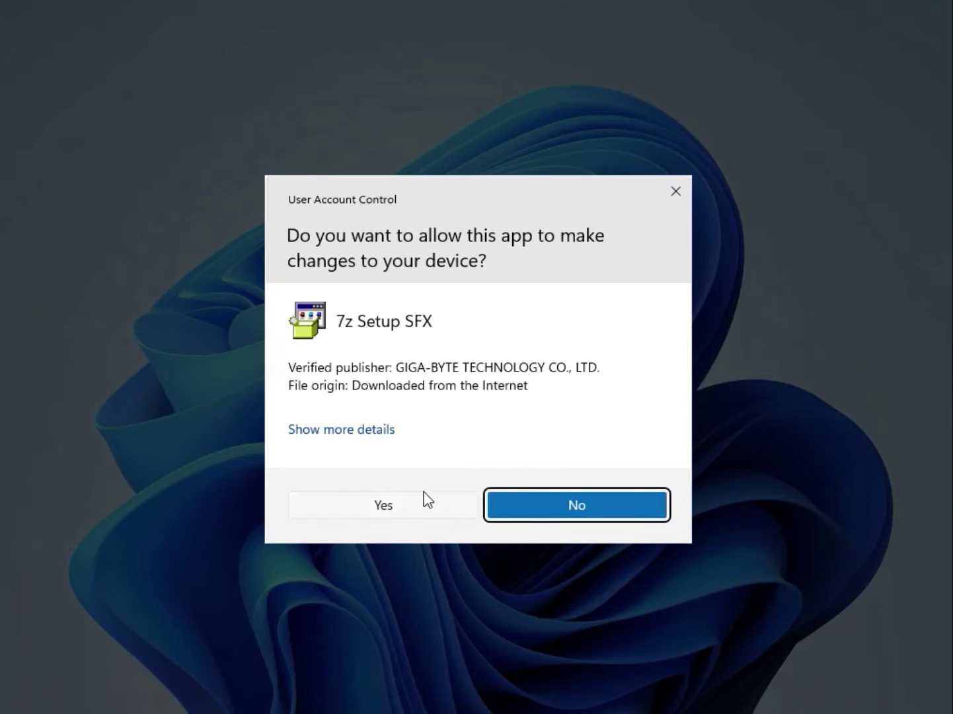
pyautogui.click(399, 507)
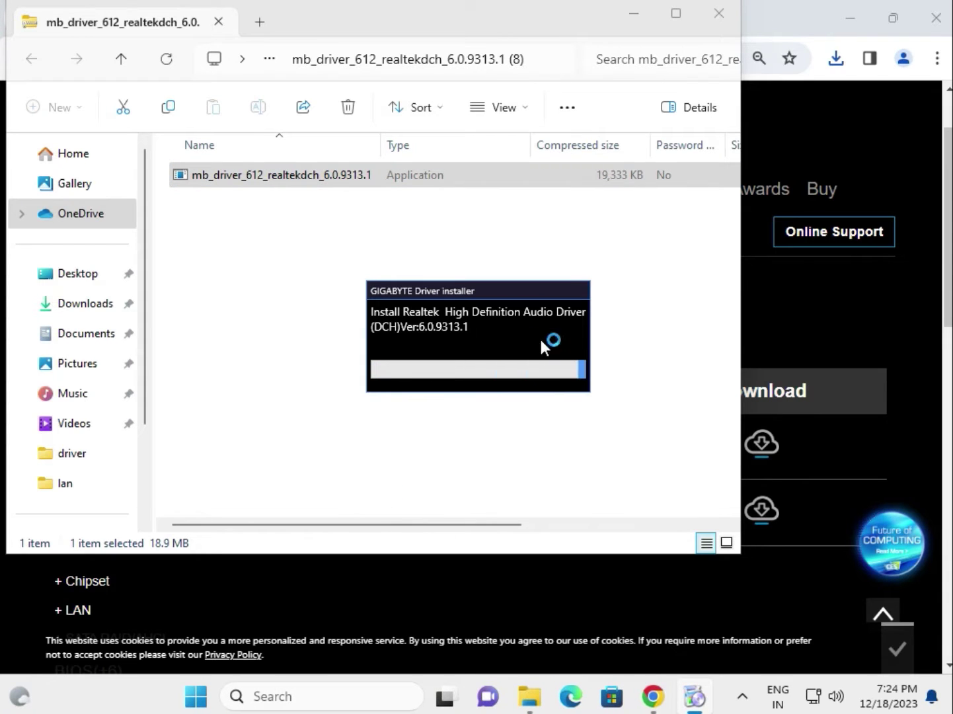
pyautogui.click(856, 311)
pyautogui.scroll(-2, 175, 524)
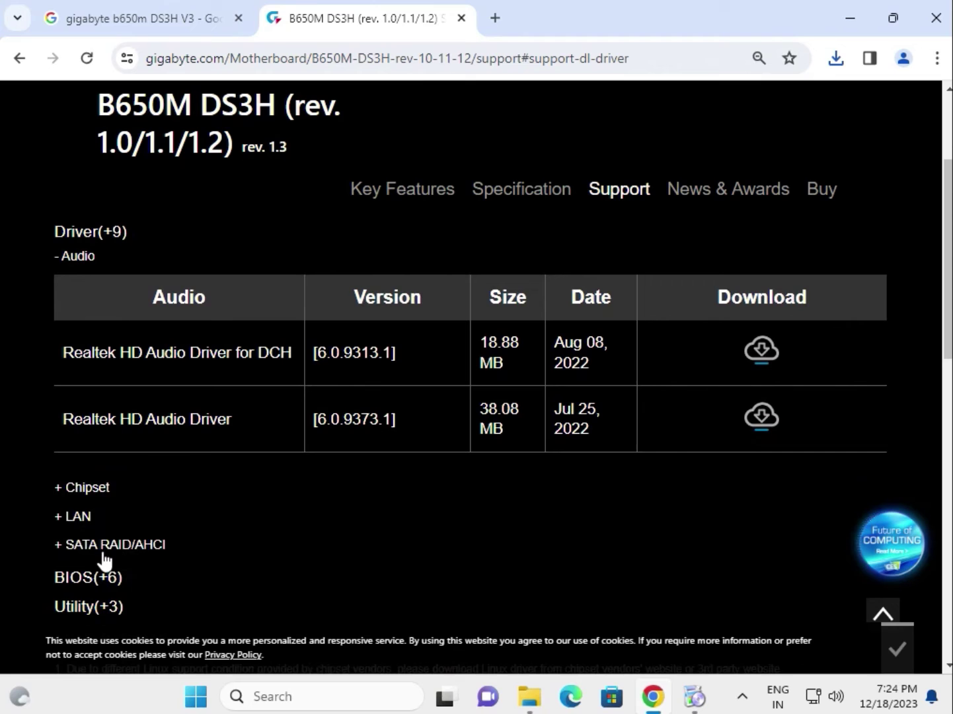
# Expand the Chipset list and download the AMD Chipset Driver 5.03.24.2328 zip.
pyautogui.click(86, 487)
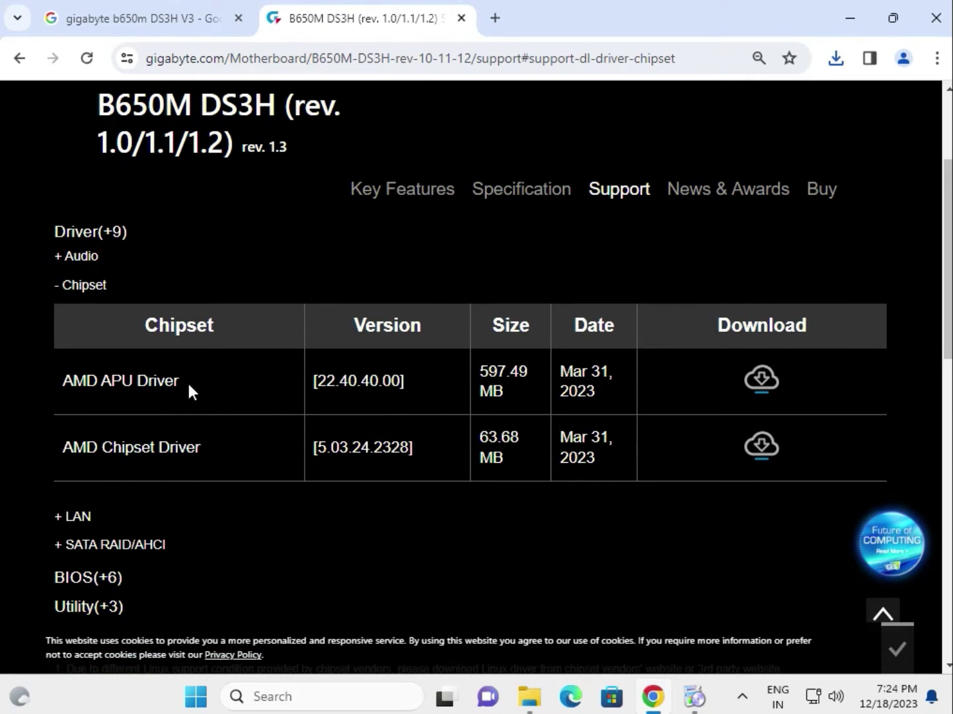
pyautogui.moveTo(184, 383); pyautogui.dragTo(61, 381)
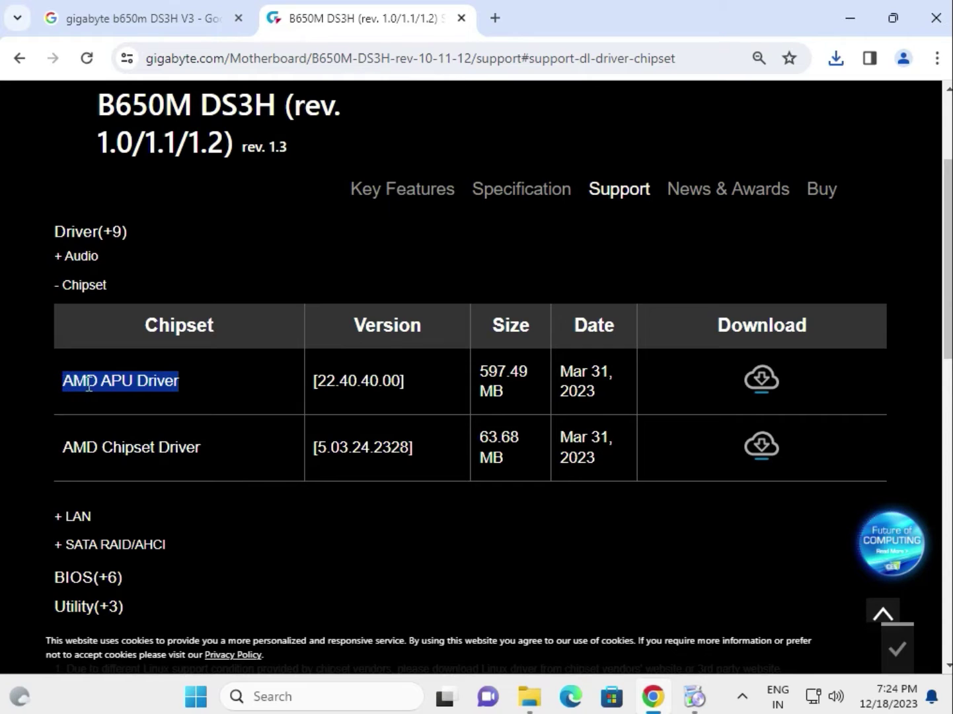
pyautogui.moveTo(207, 455); pyautogui.dragTo(80, 450)
pyautogui.click(770, 450)
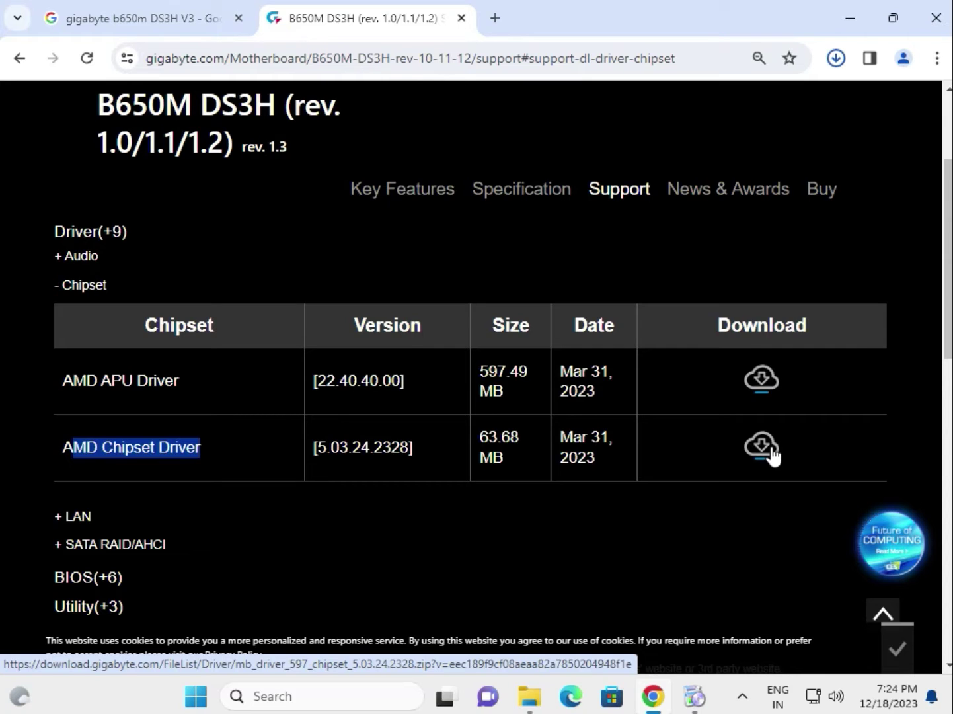
pyautogui.click(770, 454)
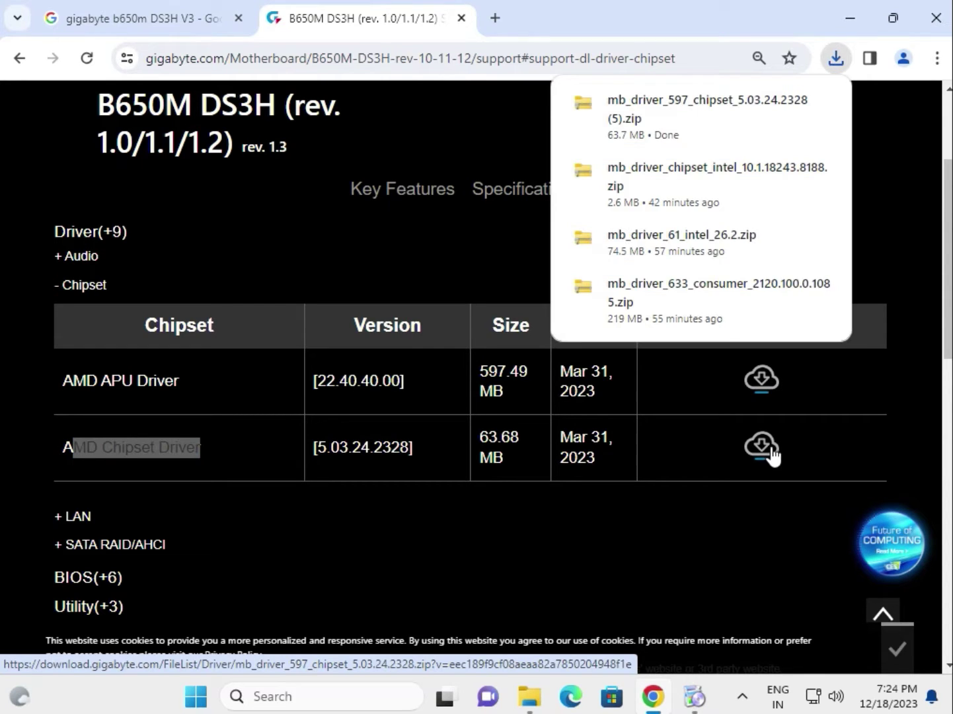
# Open the chipset zip and run the AMD Chipset Driver installer, approving the UAC prompt.
pyautogui.click(664, 134)
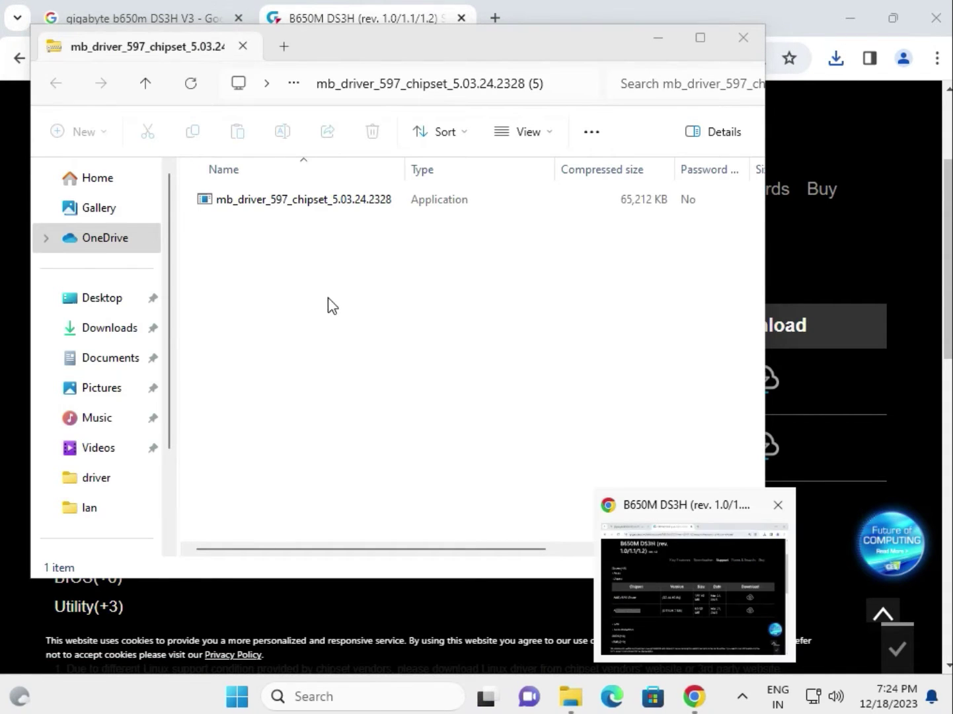
pyautogui.click(313, 204)
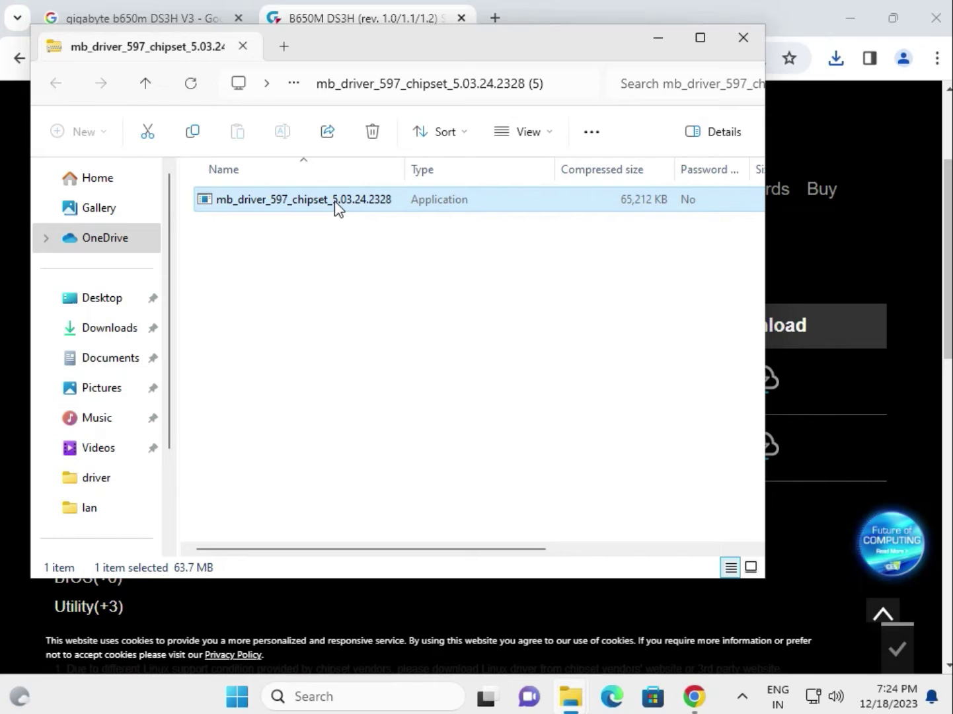
pyautogui.doubleClick(334, 201)
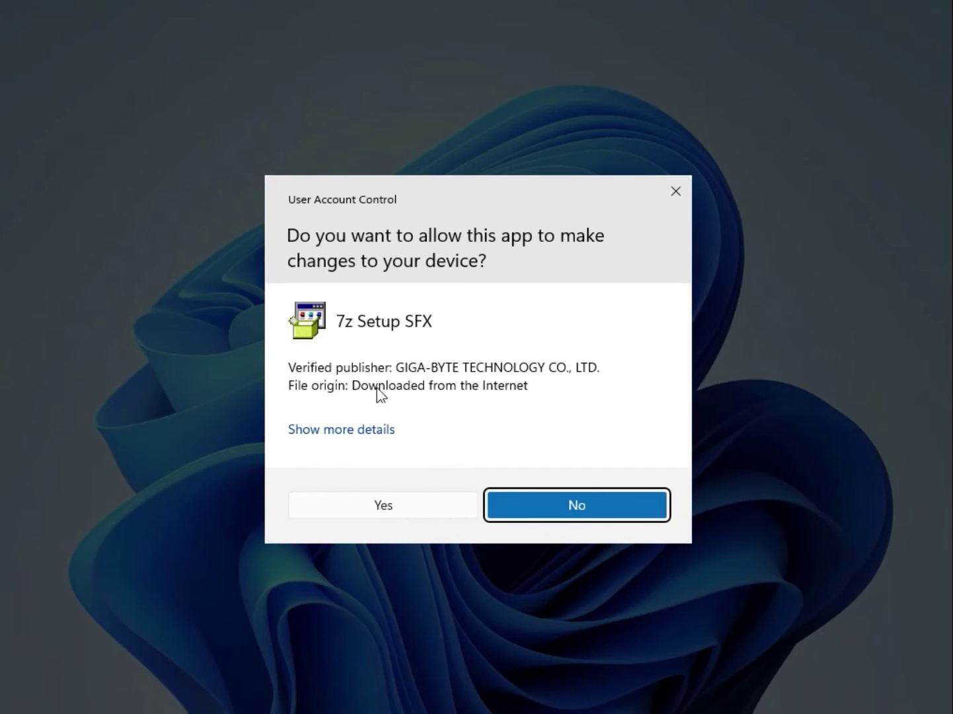
pyautogui.click(386, 507)
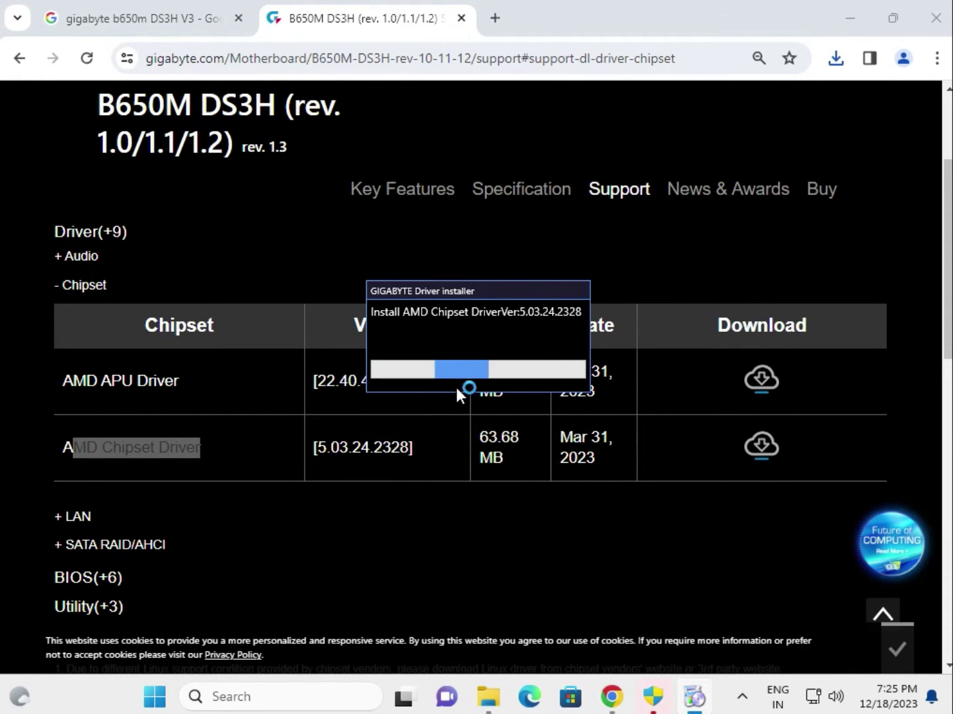
# Expand the LAN list and download the Realtek LAN Driver 1168.007.0318.2022.
pyautogui.click(78, 517)
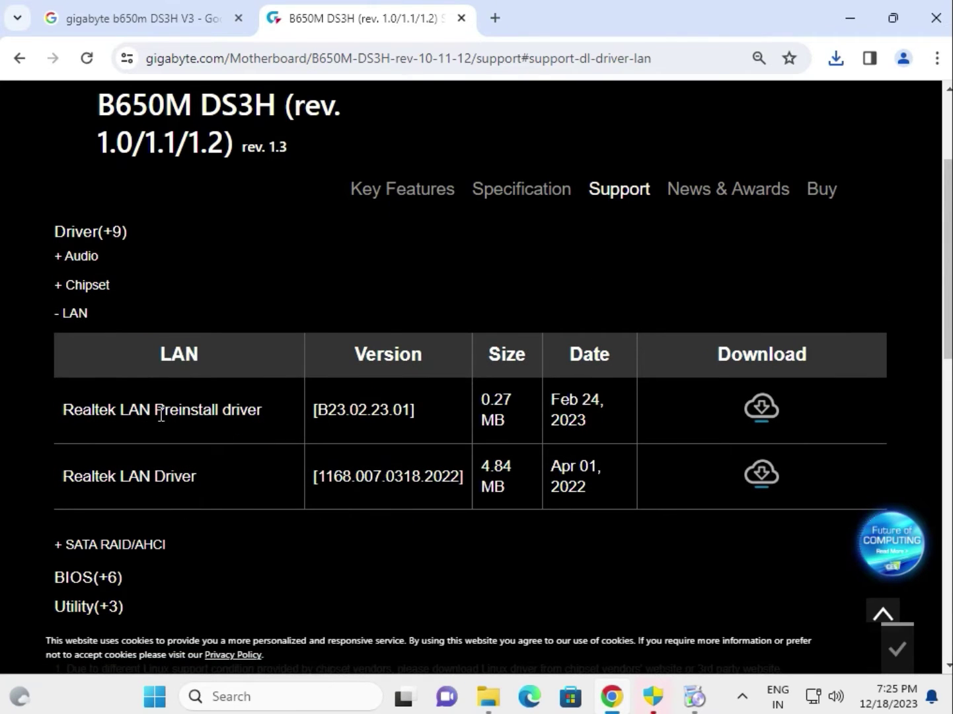
pyautogui.moveTo(155, 409); pyautogui.dragTo(239, 410)
pyautogui.moveTo(196, 476); pyautogui.dragTo(72, 476)
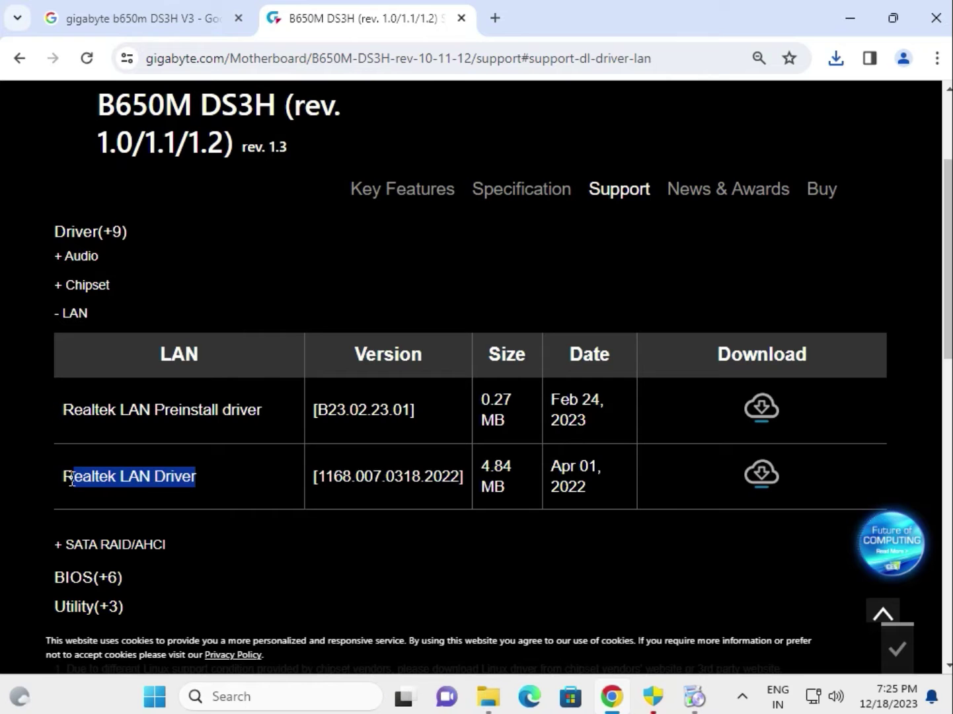
pyautogui.click(762, 478)
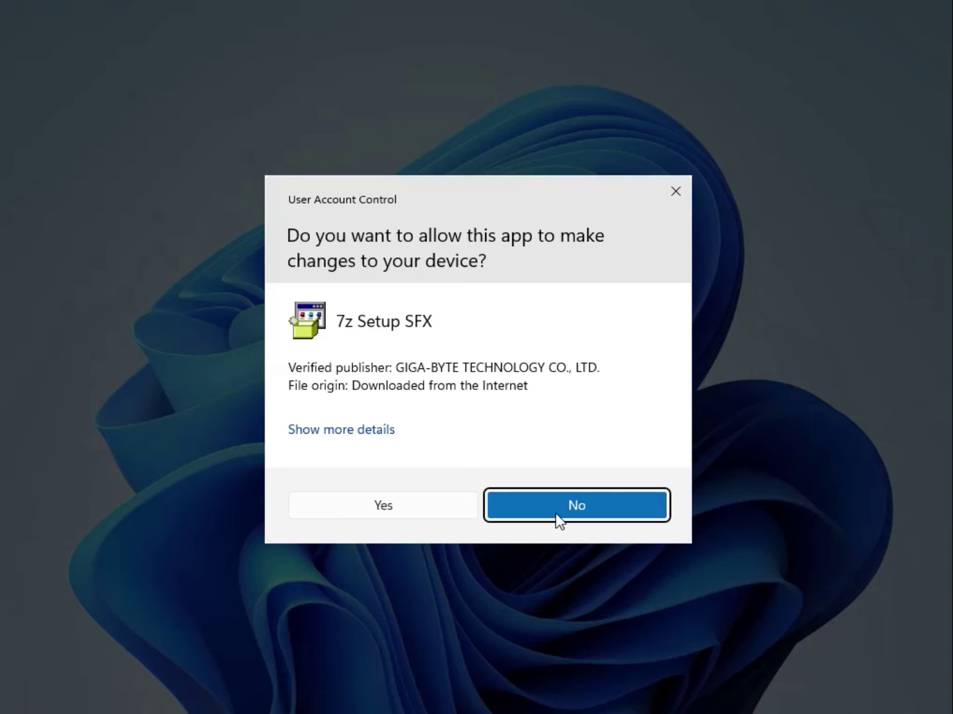
# Decline the permission prompt and show Chrome's recent download history.
pyautogui.click(558, 516)
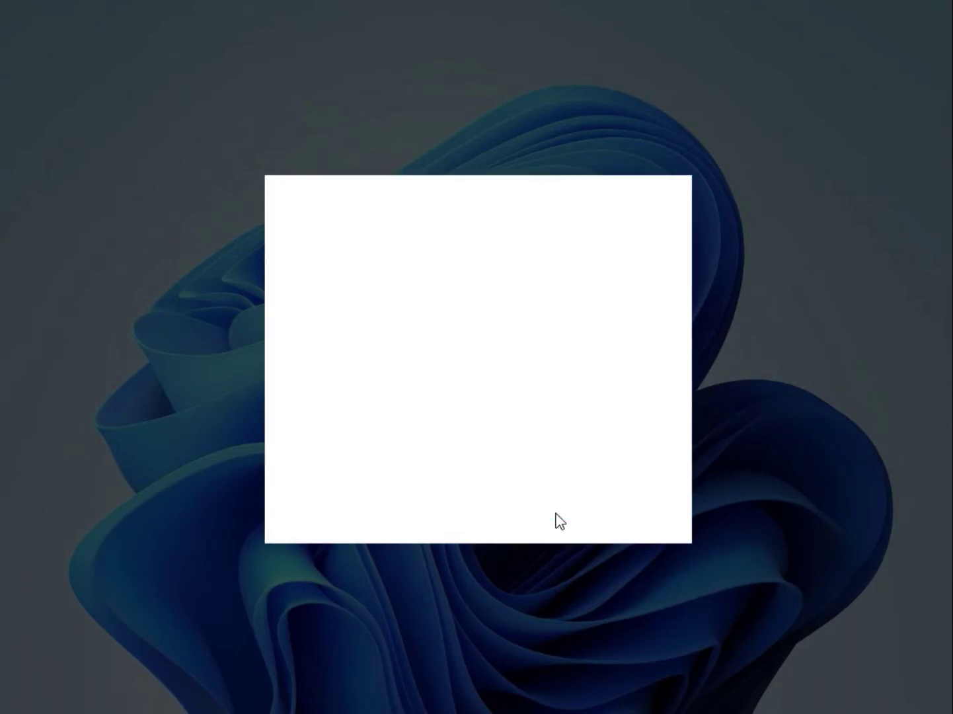
pyautogui.moveTo(693, 700)
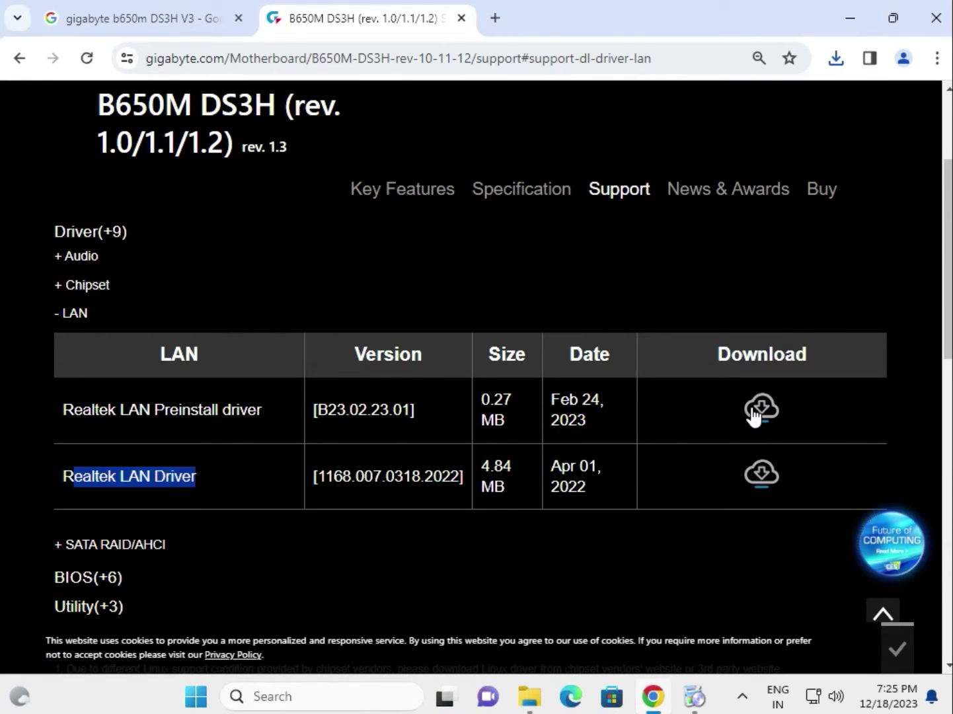
pyautogui.click(835, 59)
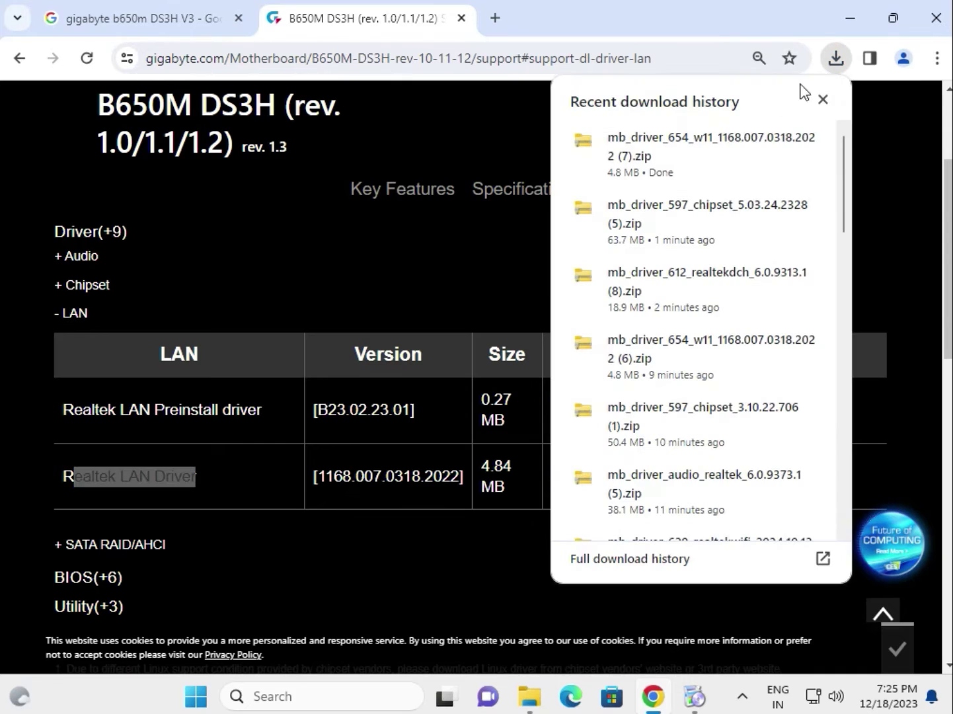
# Run the Realtek LAN driver installer from the newest zip, approving the UAC prompt.
pyautogui.click(712, 135)
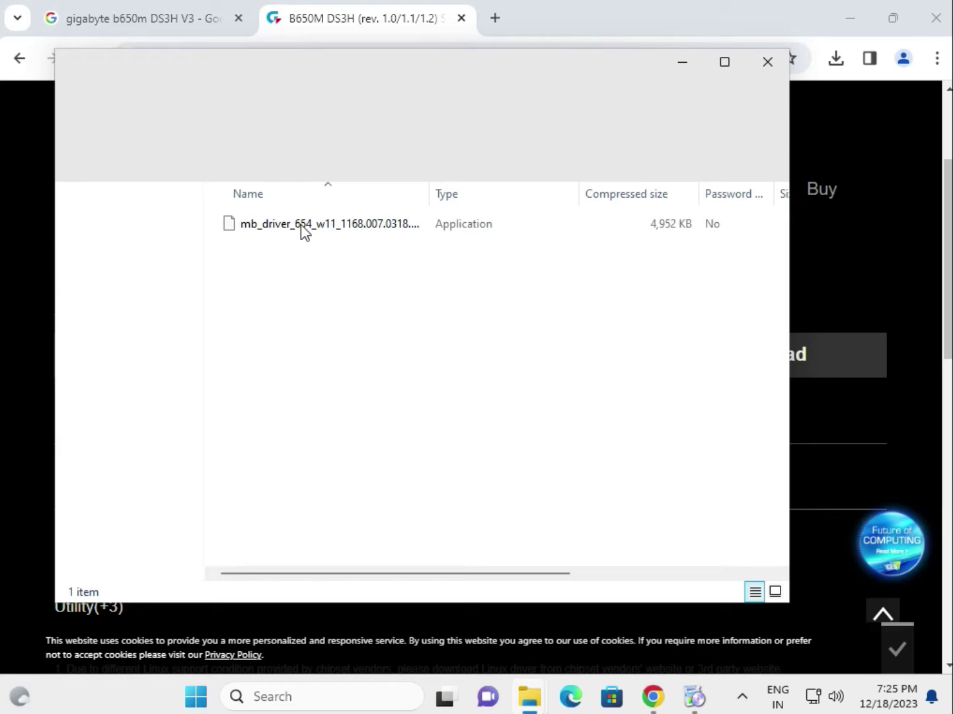
pyautogui.click(307, 227)
pyautogui.doubleClick(308, 227)
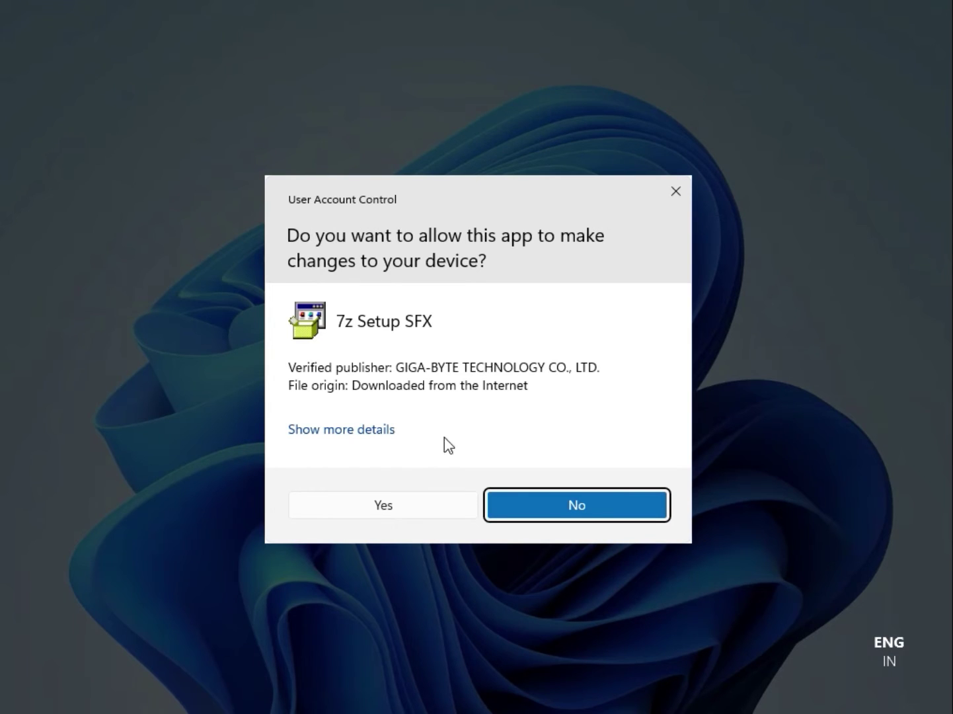
pyautogui.click(384, 504)
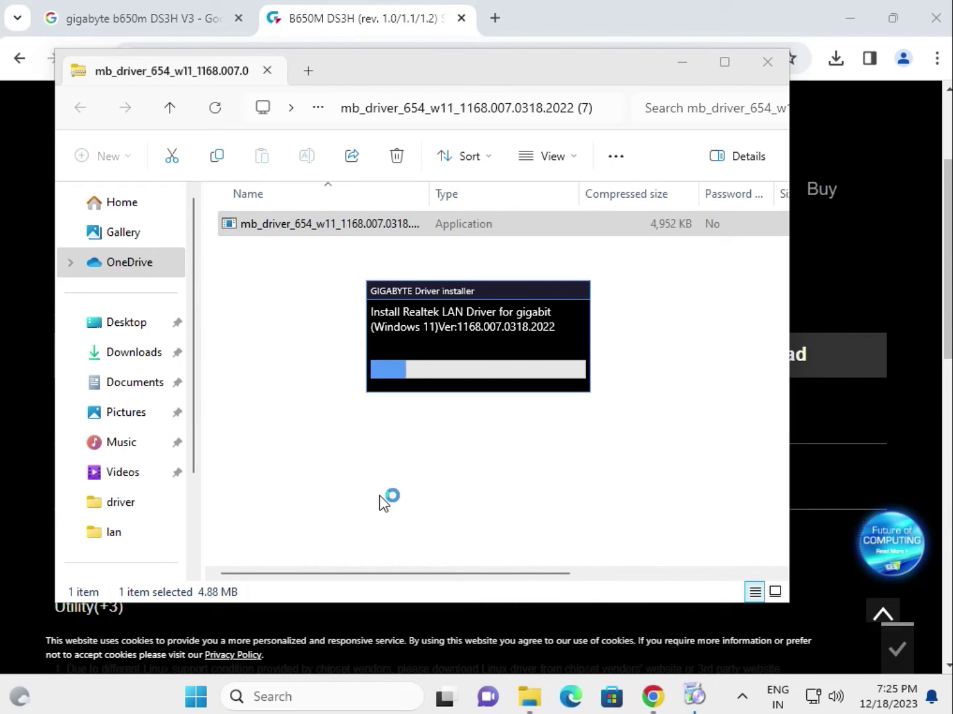
pyautogui.click(922, 415)
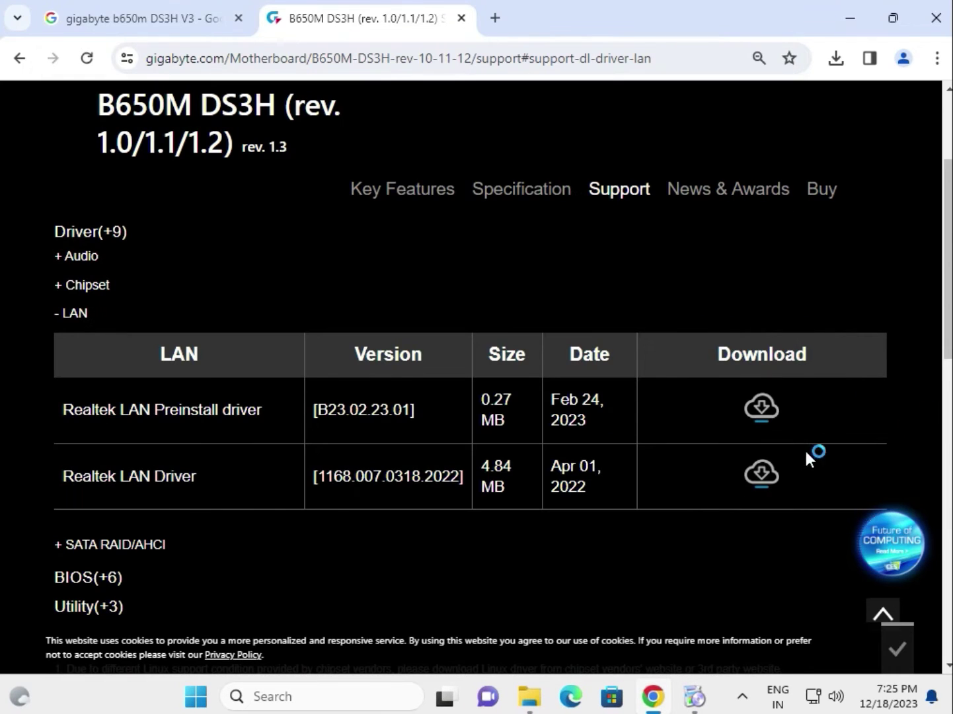
pyautogui.click(68, 582)
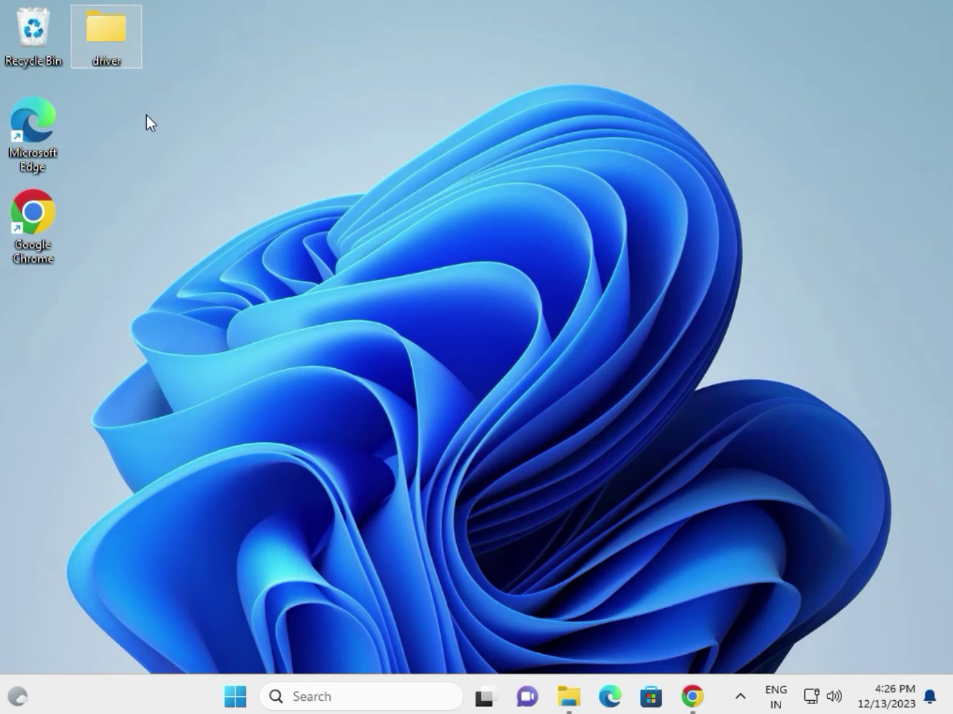
# Open Device Manager from the Start right-click menu and expand Display adapters.
pyautogui.moveTo(117, 33)
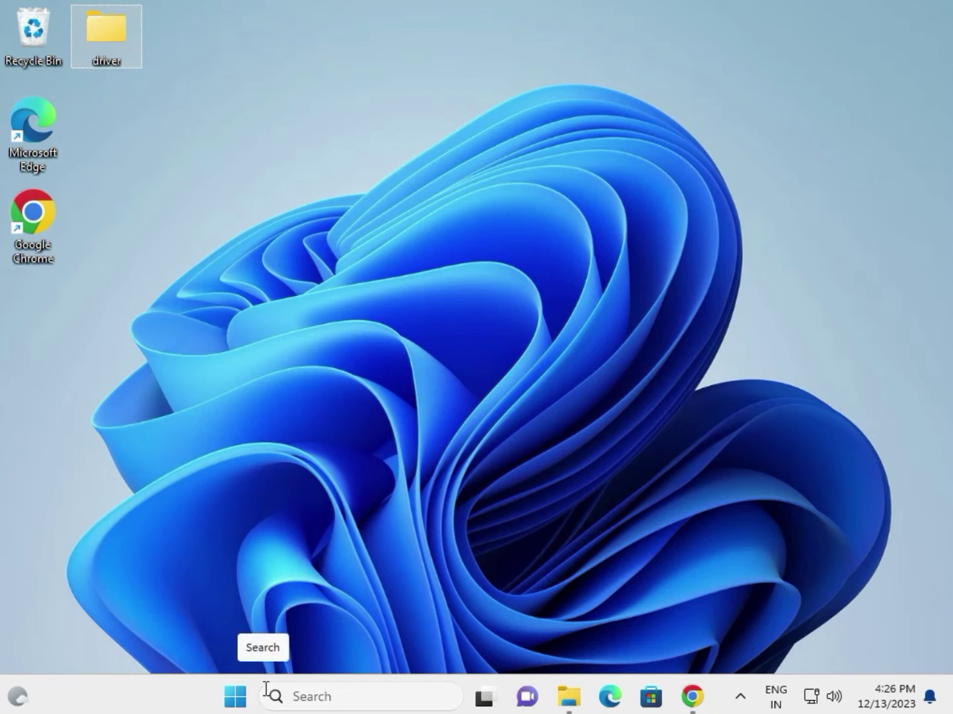
pyautogui.rightClick(235, 697)
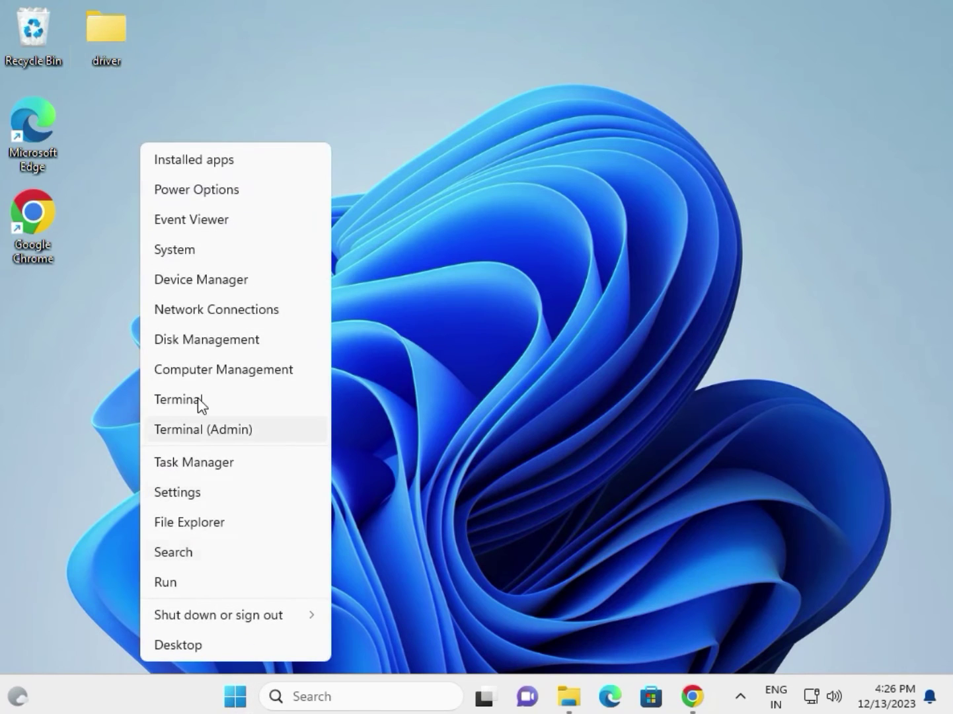
pyautogui.click(194, 287)
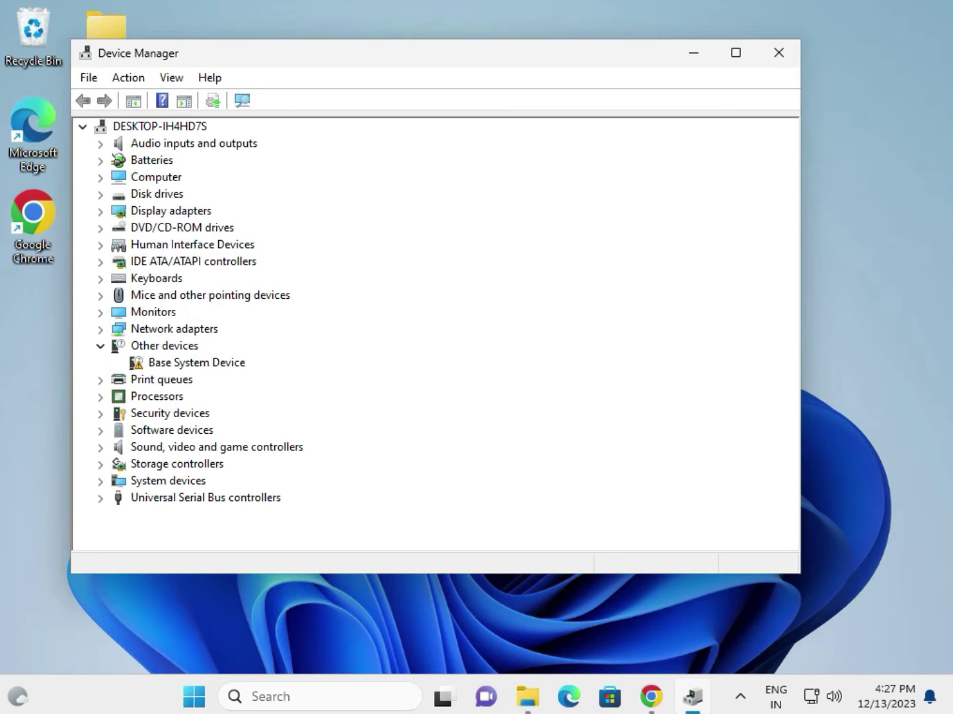
pyautogui.moveTo(198, 51); pyautogui.dragTo(262, 61)
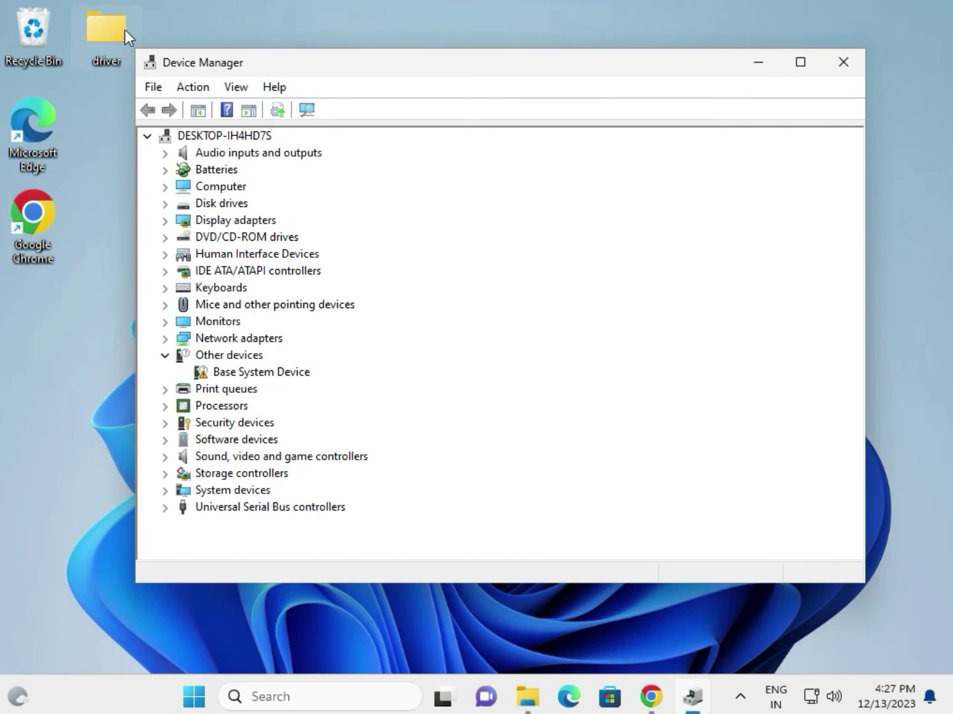
pyautogui.click(109, 35)
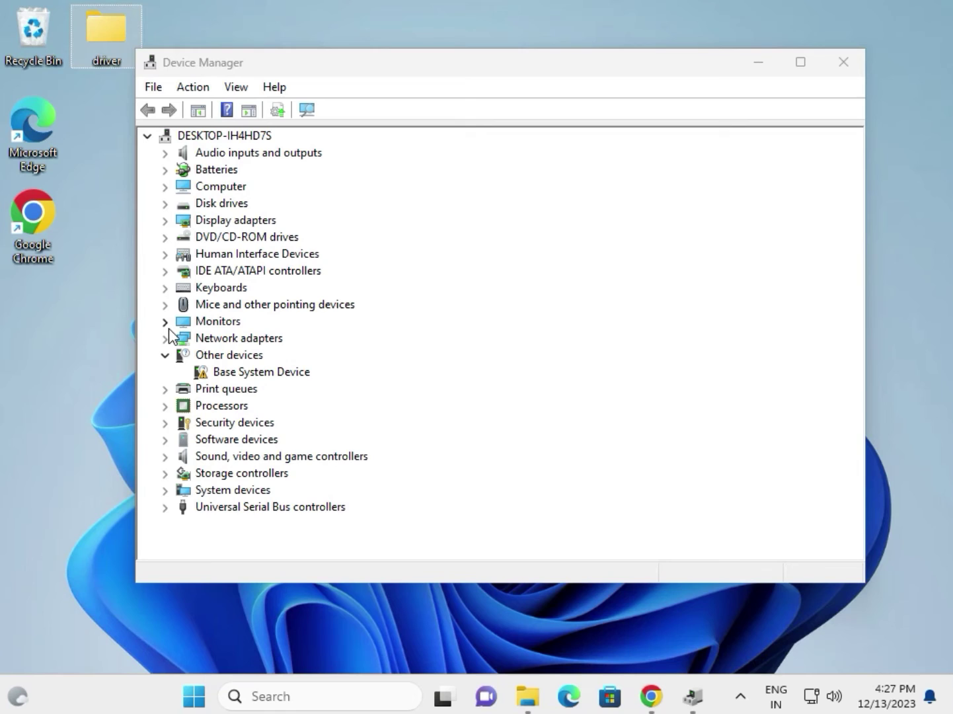
pyautogui.click(198, 222)
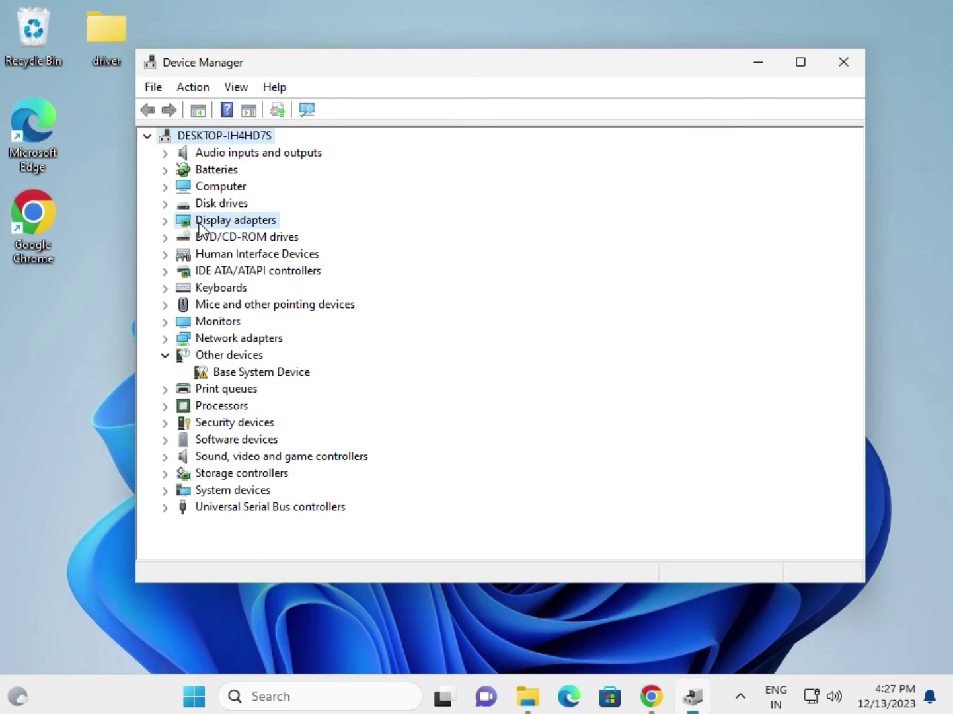
pyautogui.click(164, 220)
# Update the Microsoft Basic Display Adapter driver from Desktop\driver; Windows finds the best one already installed.
pyautogui.rightClick(240, 238)
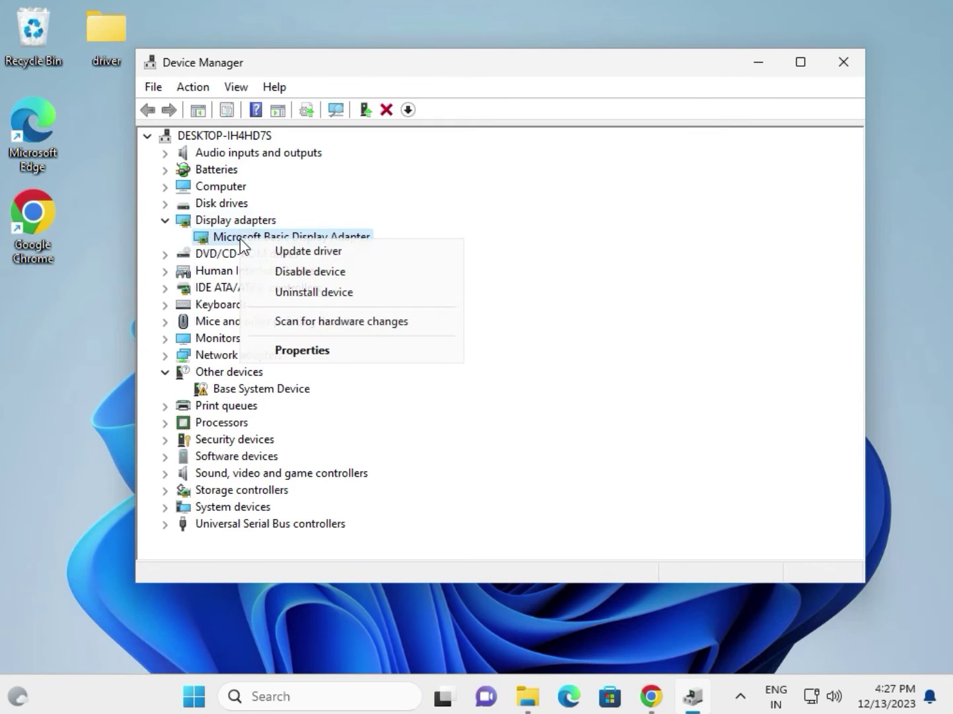
pyautogui.click(288, 252)
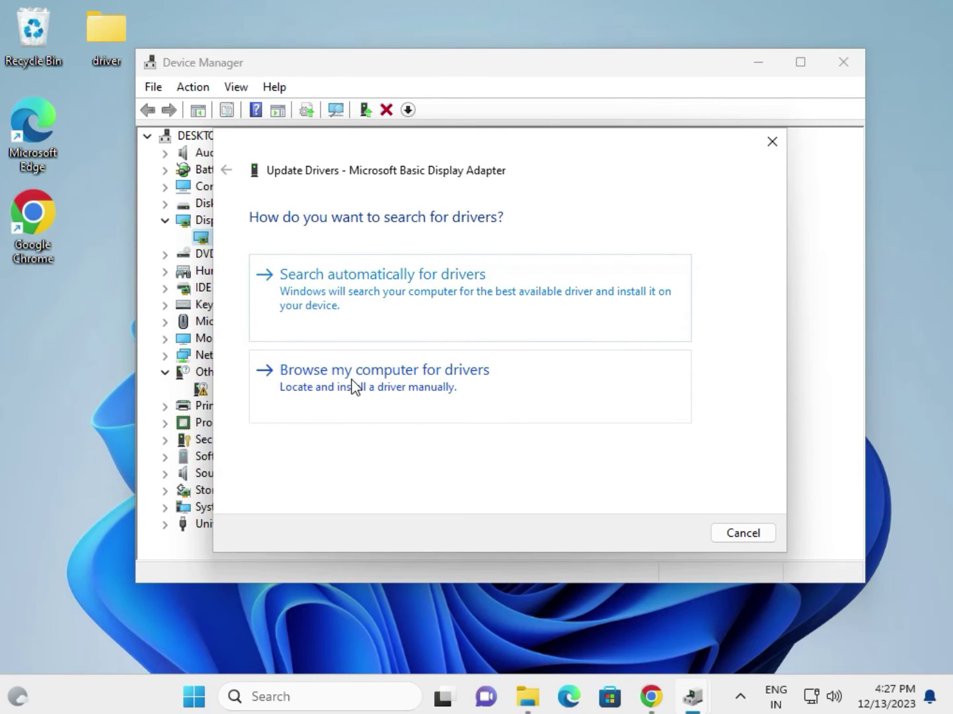
pyautogui.click(431, 385)
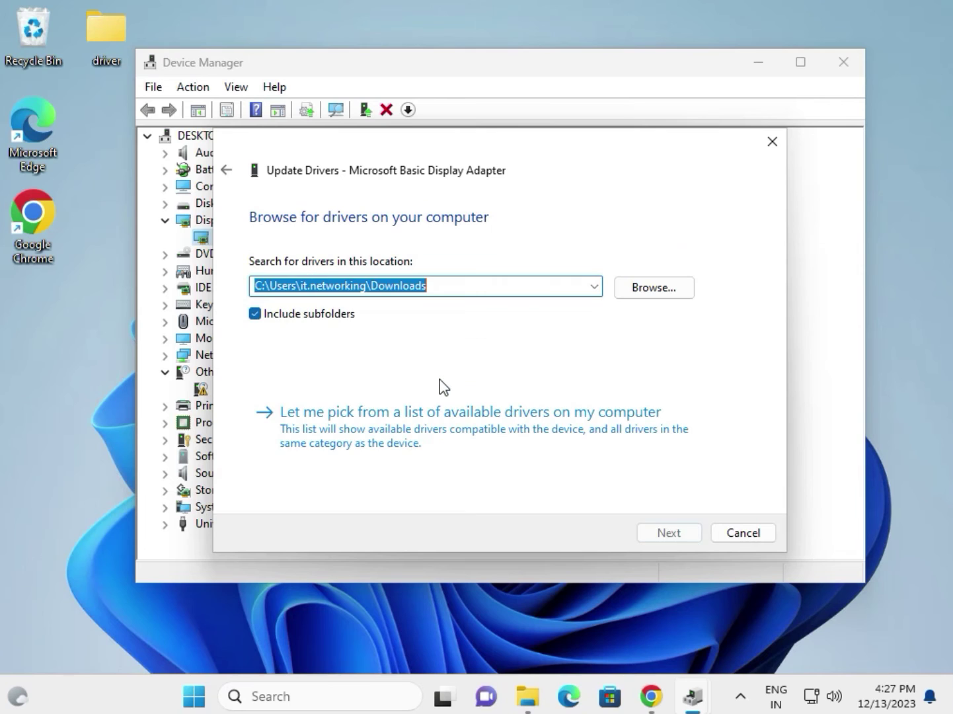
pyautogui.click(654, 292)
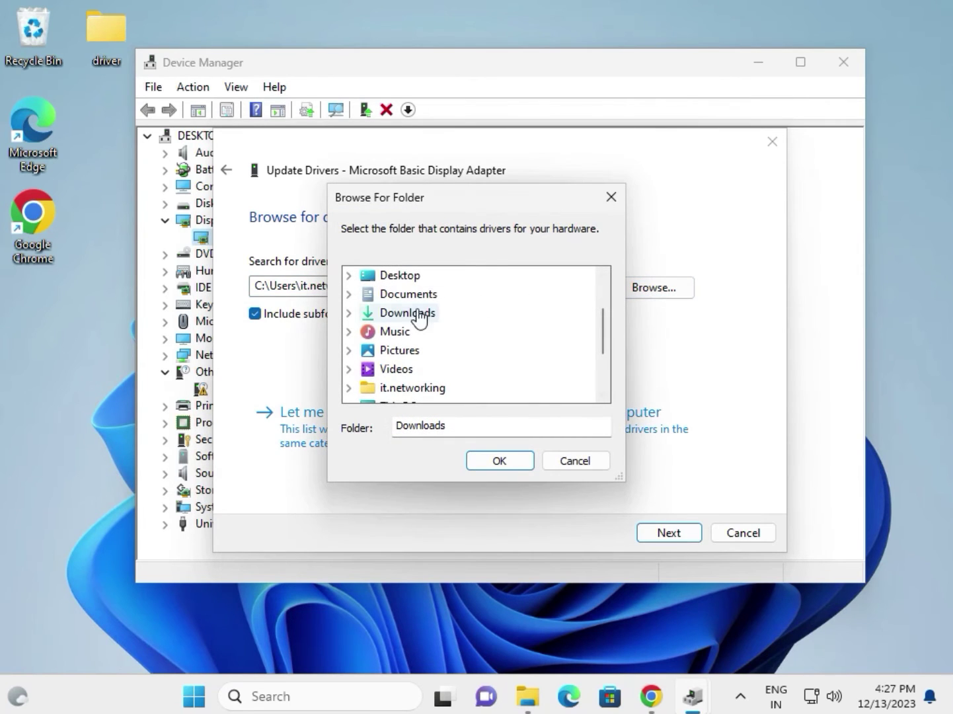
pyautogui.click(397, 276)
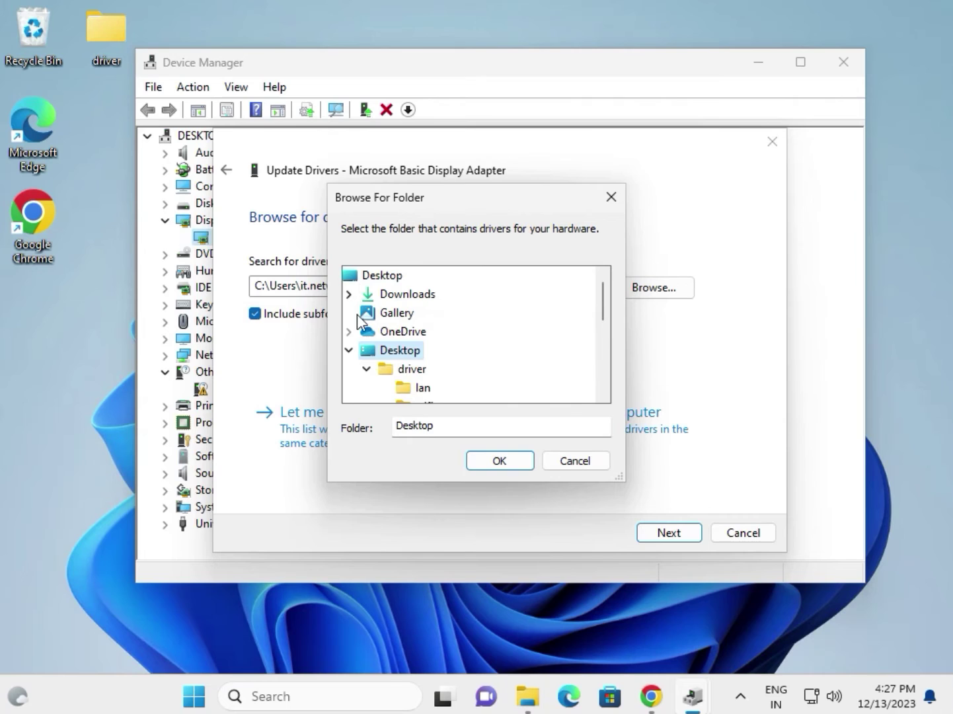
pyautogui.click(409, 370)
pyautogui.scroll(-1, 403, 373)
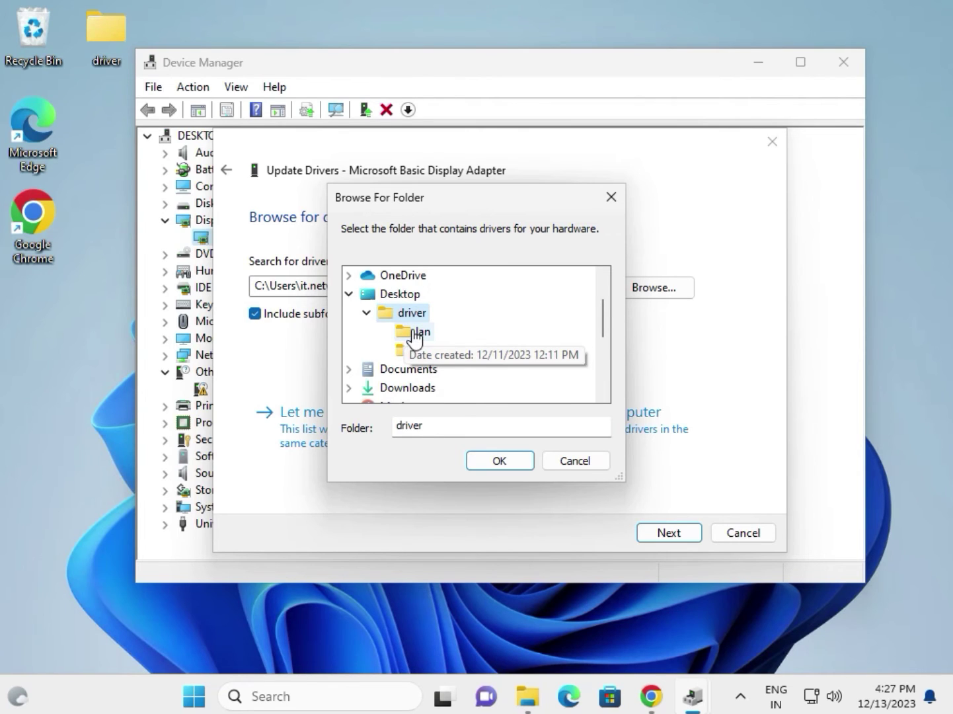
pyautogui.click(503, 462)
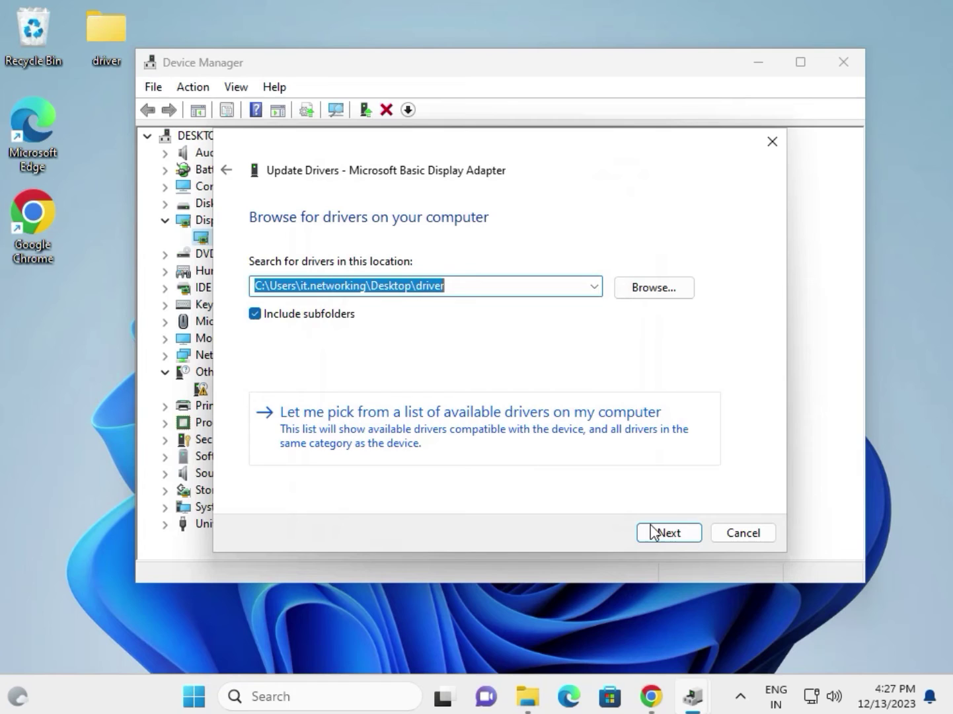
pyautogui.click(678, 532)
pyautogui.click(729, 529)
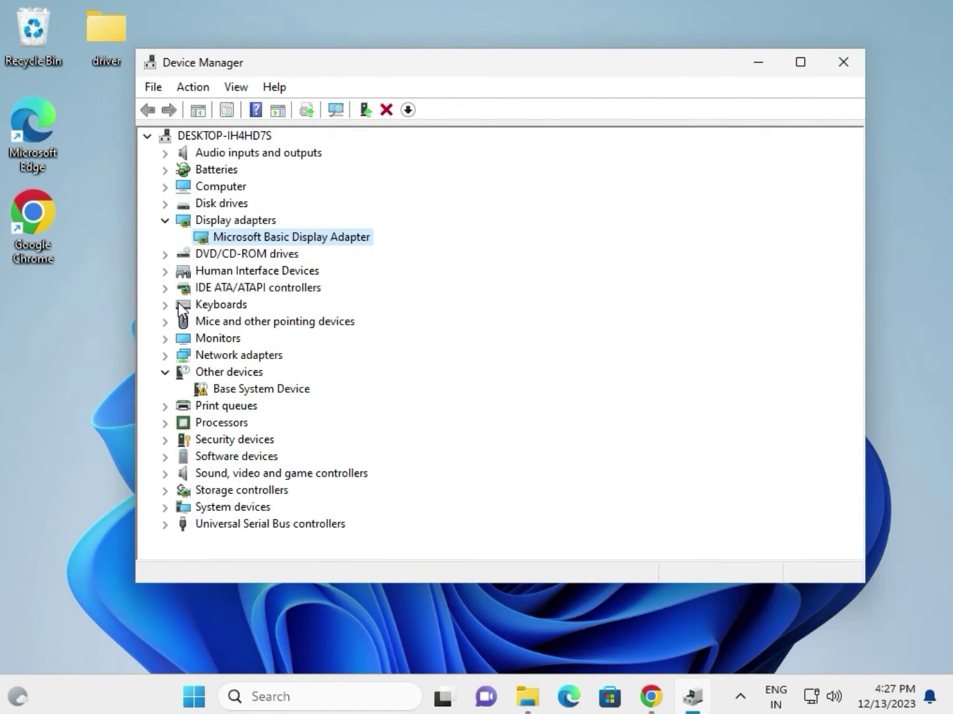
# Expand Network adapters and select the Intel(R) PRO/1000 MT Desktop Adapter.
pyautogui.click(165, 356)
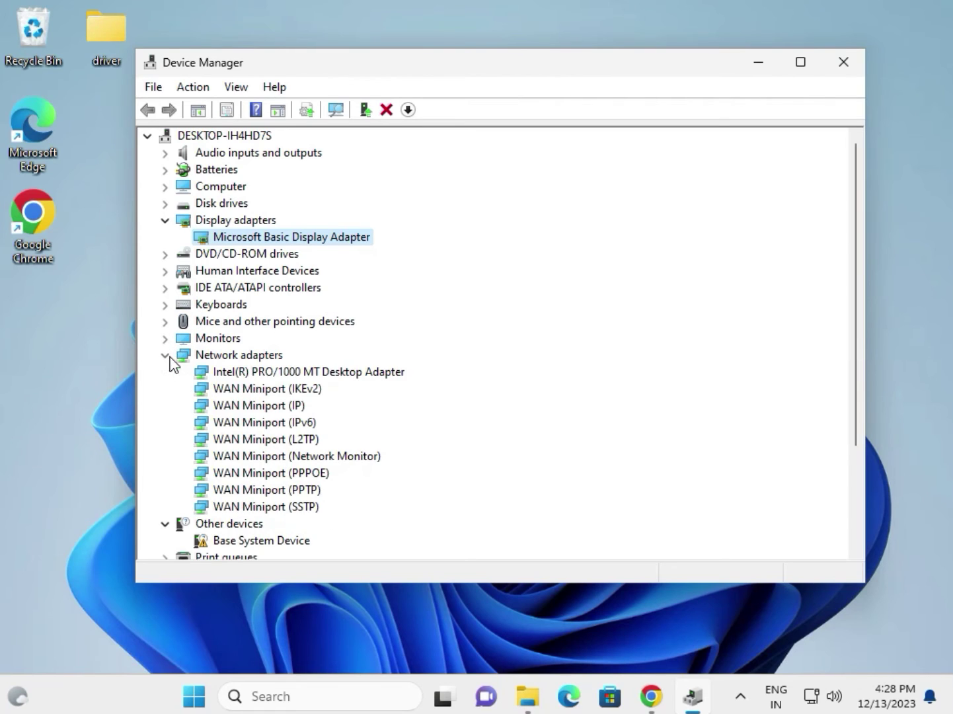
pyautogui.click(275, 374)
pyautogui.rightClick(276, 374)
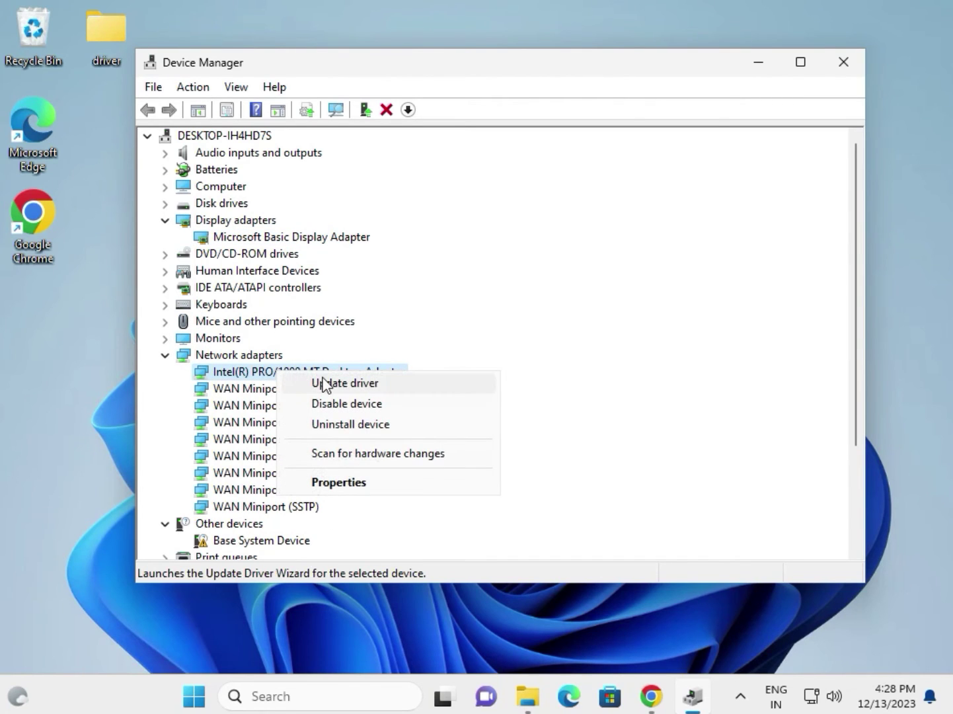
pyautogui.click(572, 362)
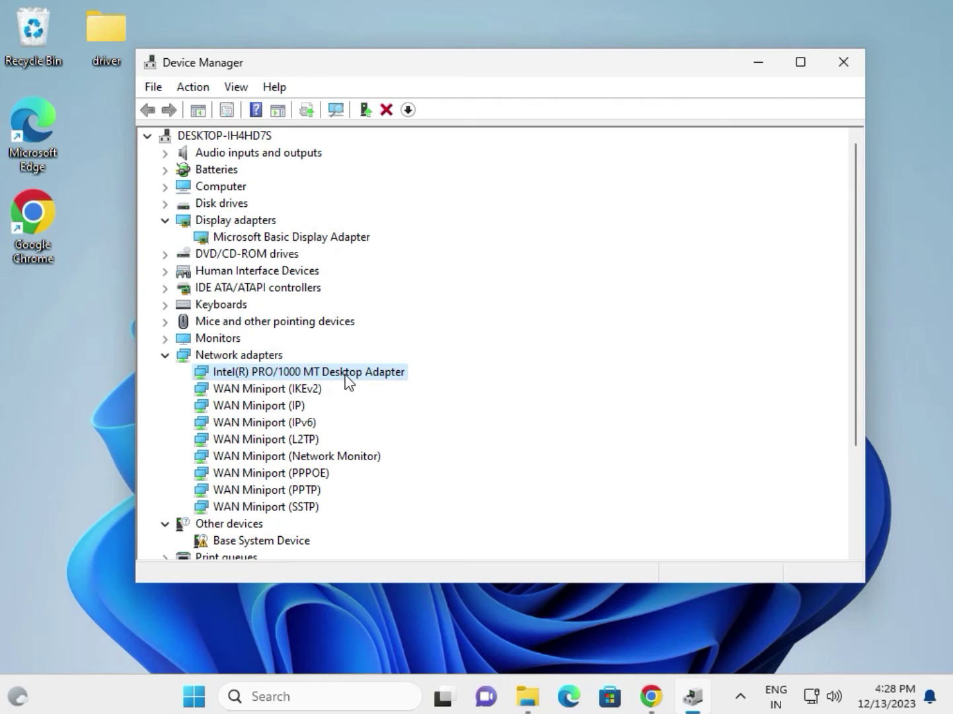
# Update the Intel adapter's driver from the Desktop driver folder and close the already-best result.
pyautogui.rightClick(383, 380)
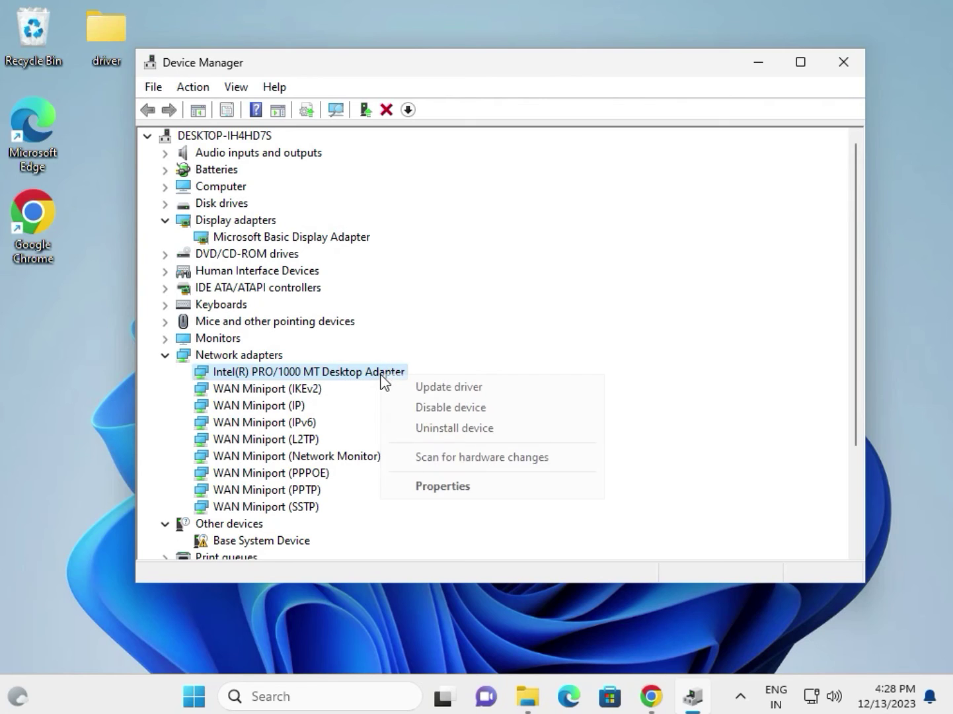
pyautogui.click(435, 389)
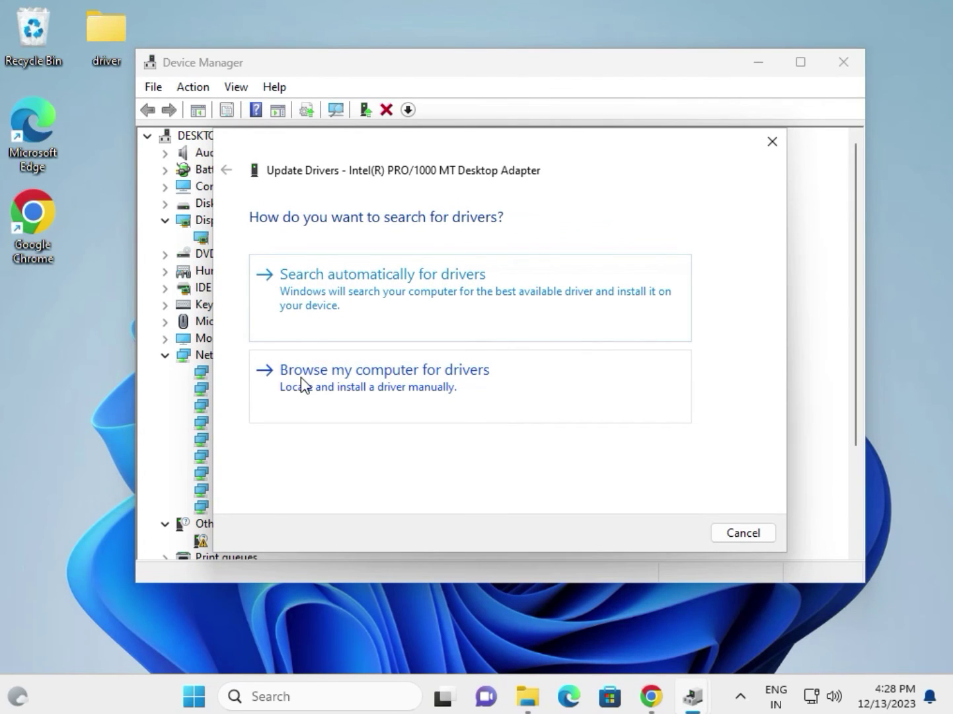
pyautogui.click(426, 388)
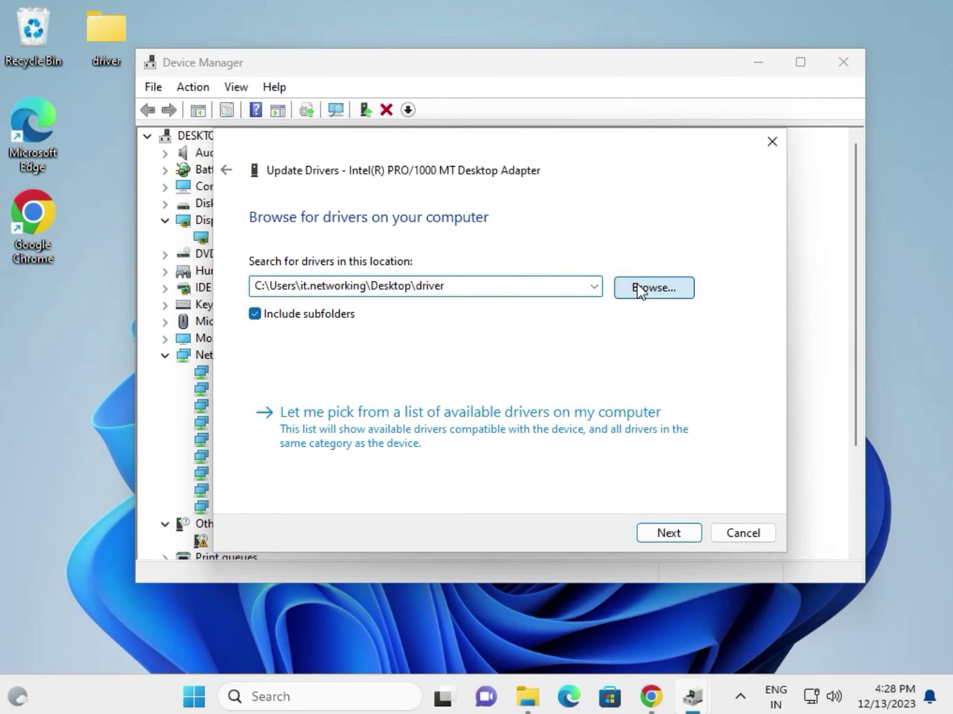
pyautogui.click(638, 290)
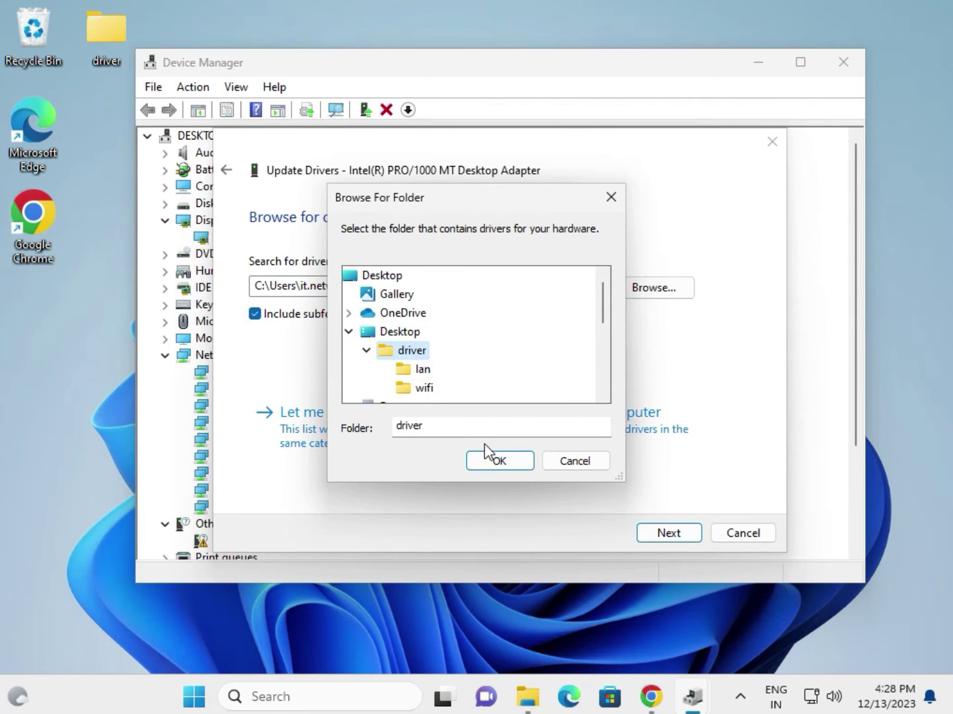
pyautogui.click(499, 461)
pyautogui.click(673, 534)
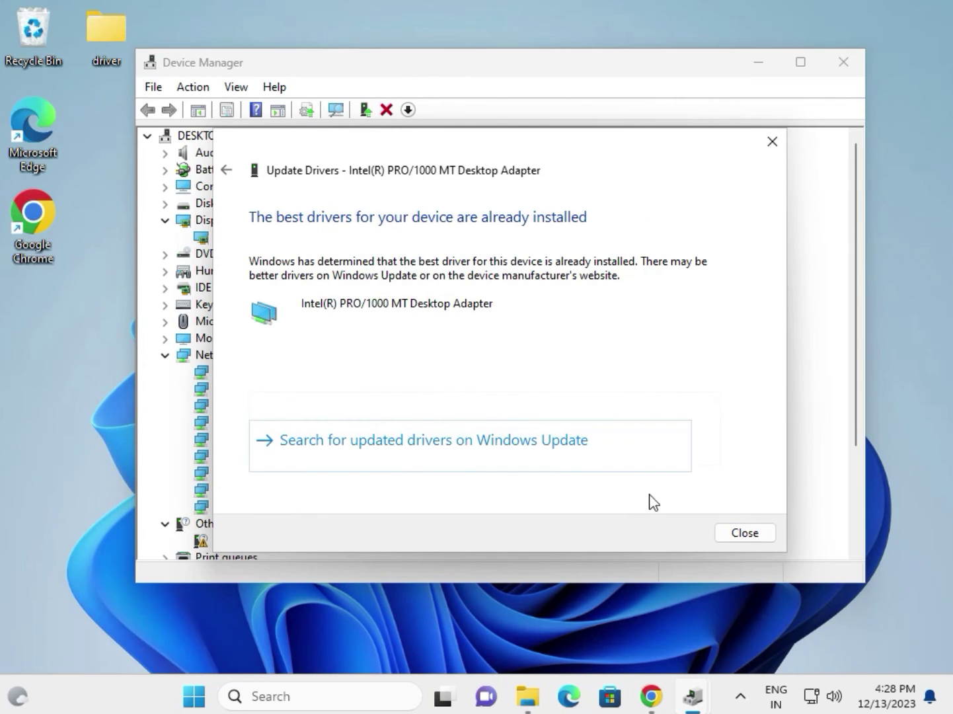
pyautogui.click(97, 36)
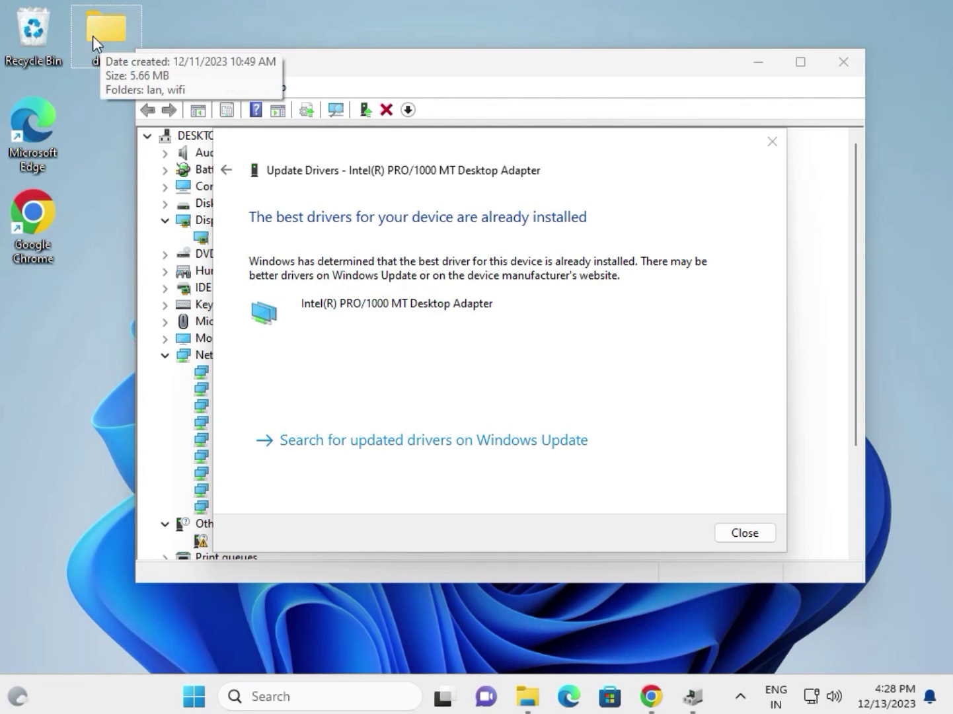
pyautogui.click(721, 529)
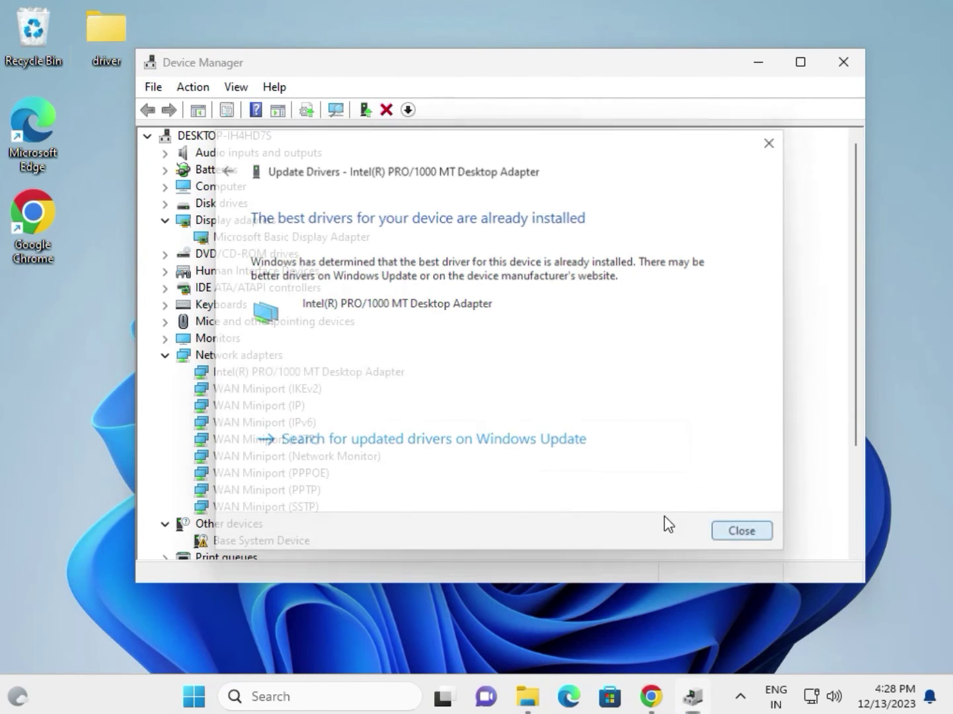
# Start a driver update for the first Intel Core i3-6098P processor under Processors.
pyautogui.scroll(-3, 251, 410)
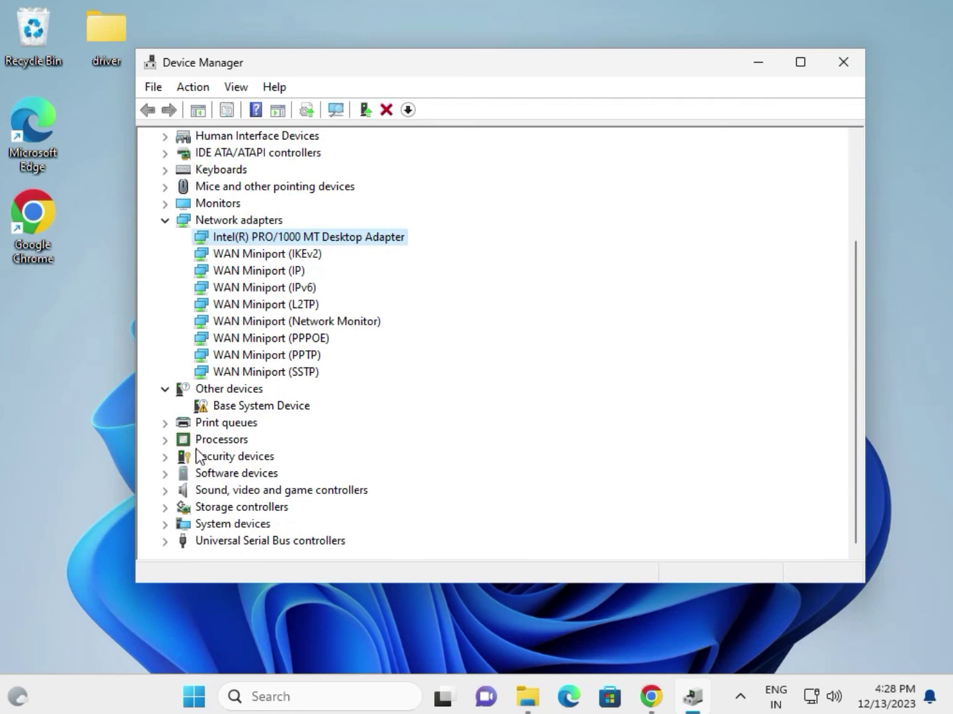
pyautogui.click(174, 440)
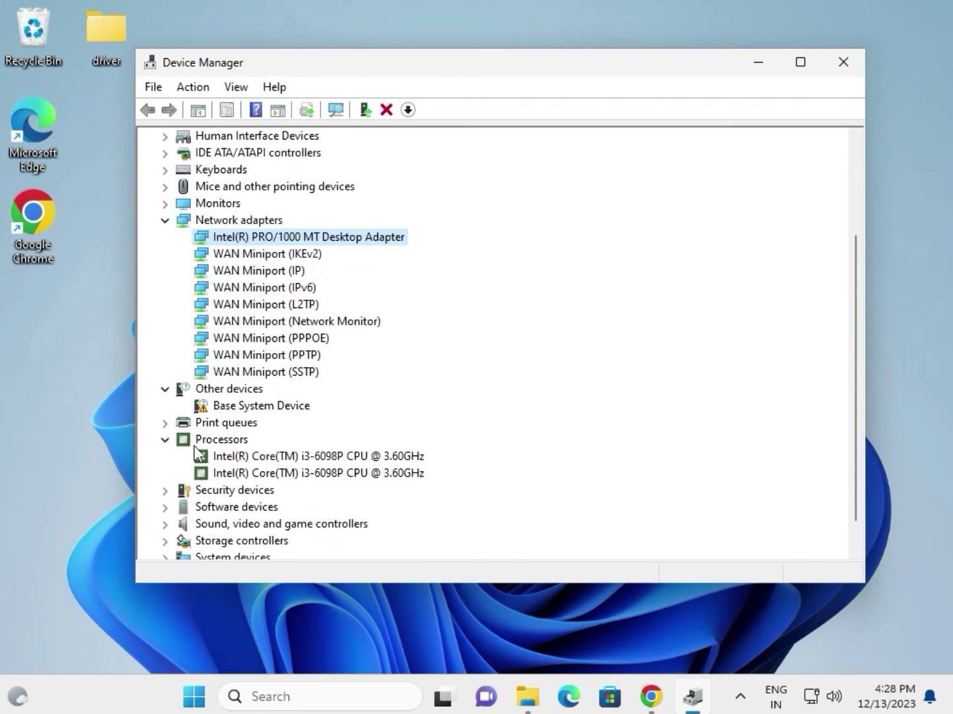
pyautogui.click(309, 456)
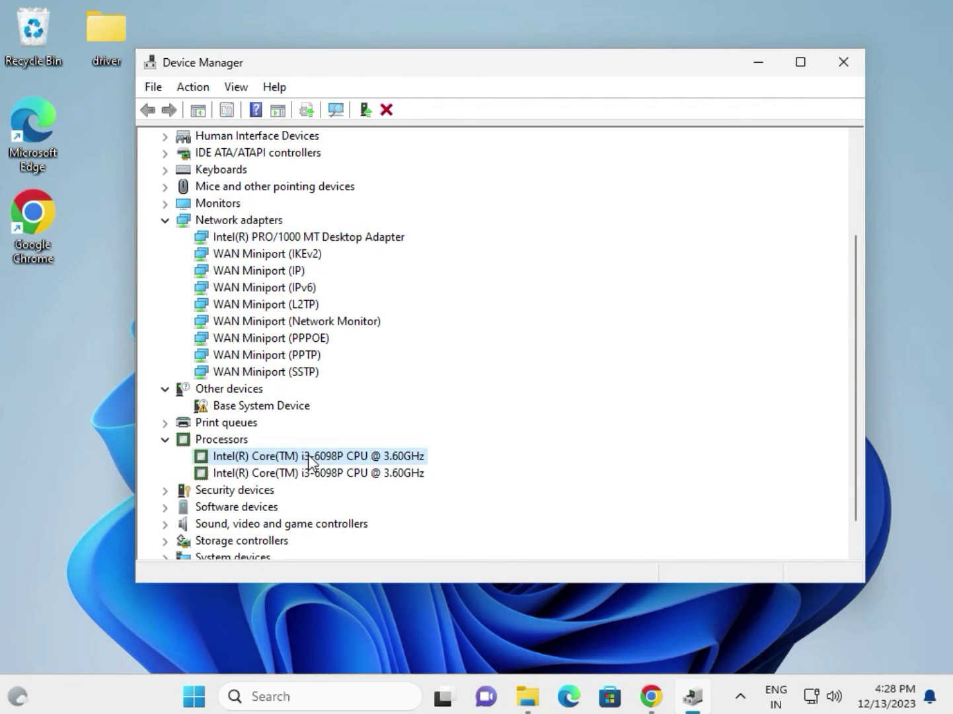
pyautogui.rightClick(310, 457)
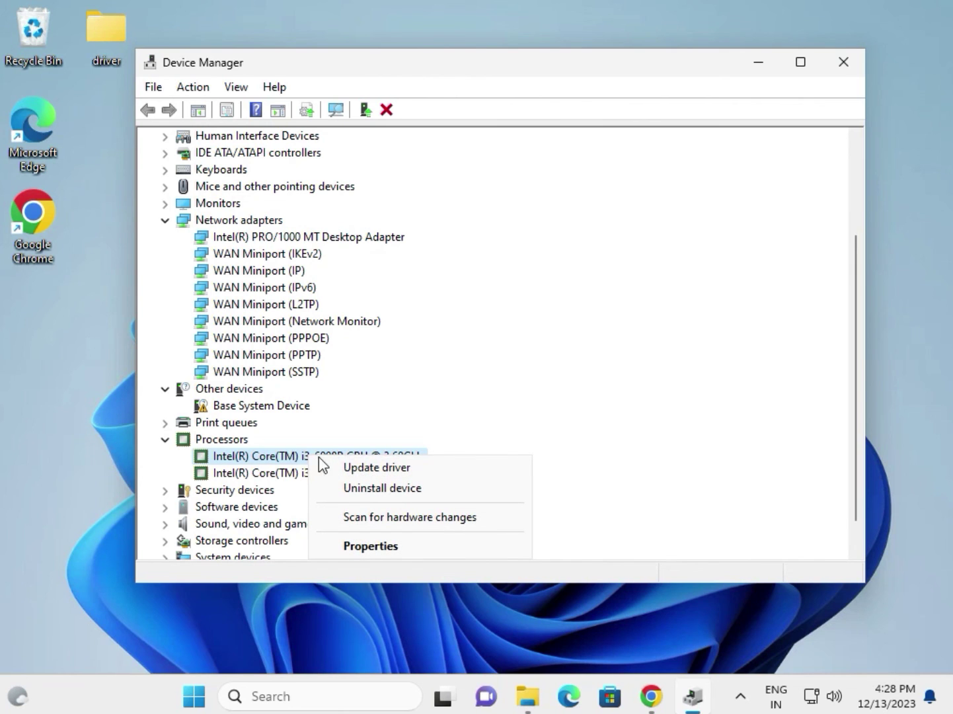
pyautogui.click(352, 468)
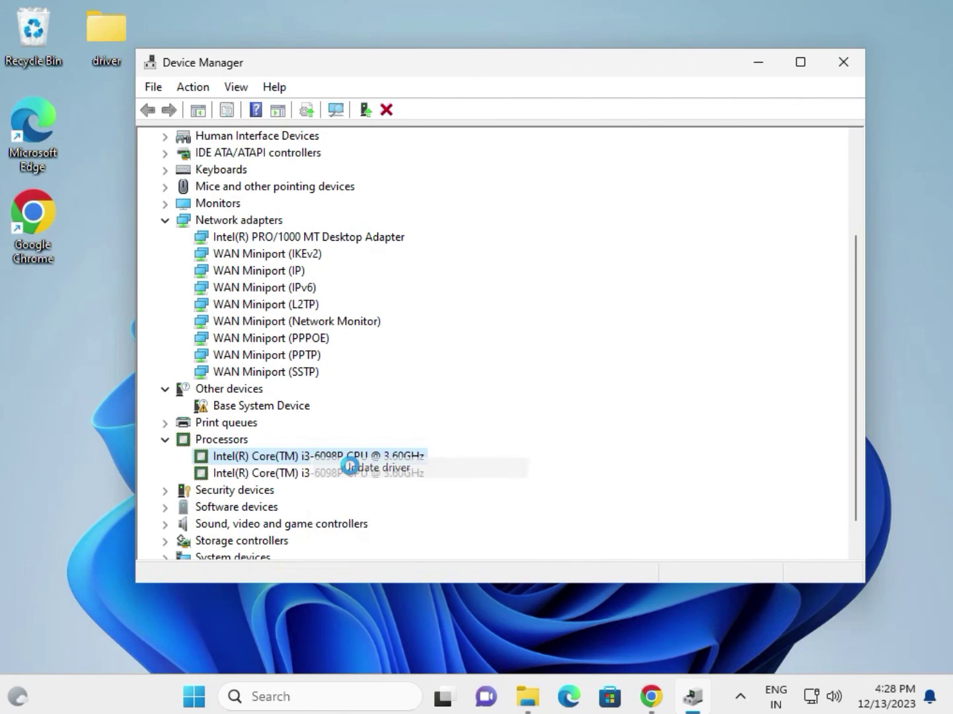
# Search Desktop\driver for the CPU driver, confirm the best driver is installed, then close.
pyautogui.click(401, 383)
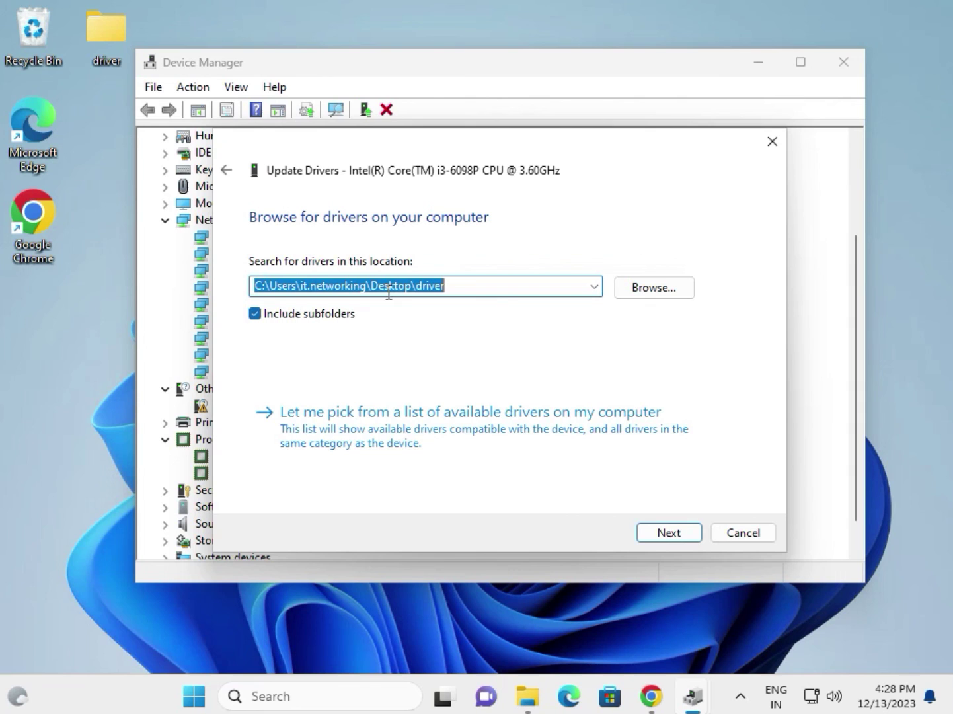
pyautogui.click(372, 293)
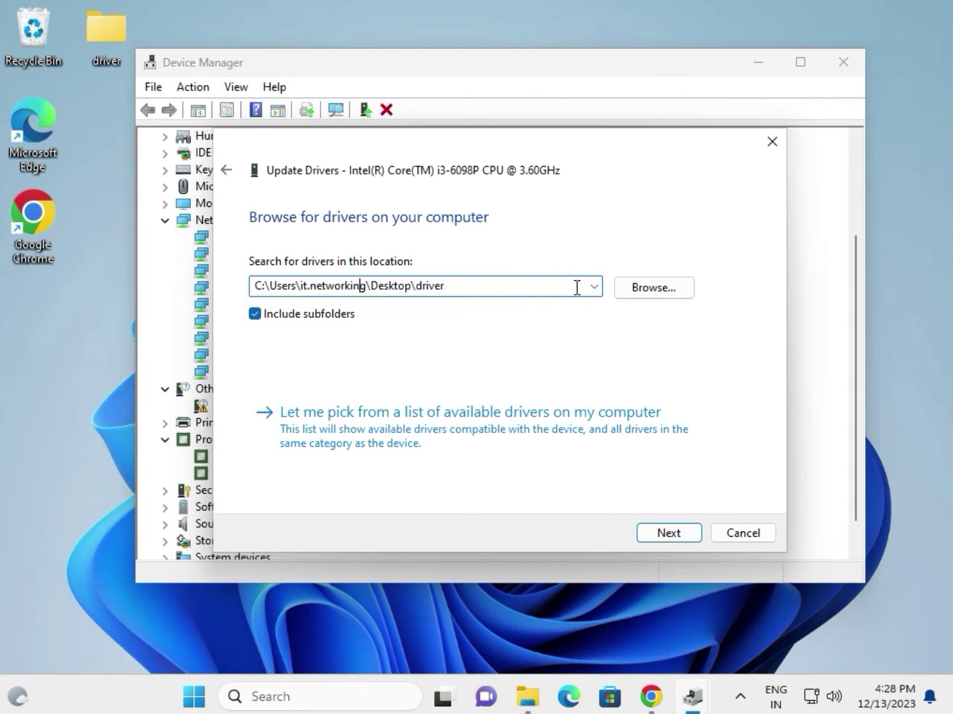
pyautogui.click(633, 286)
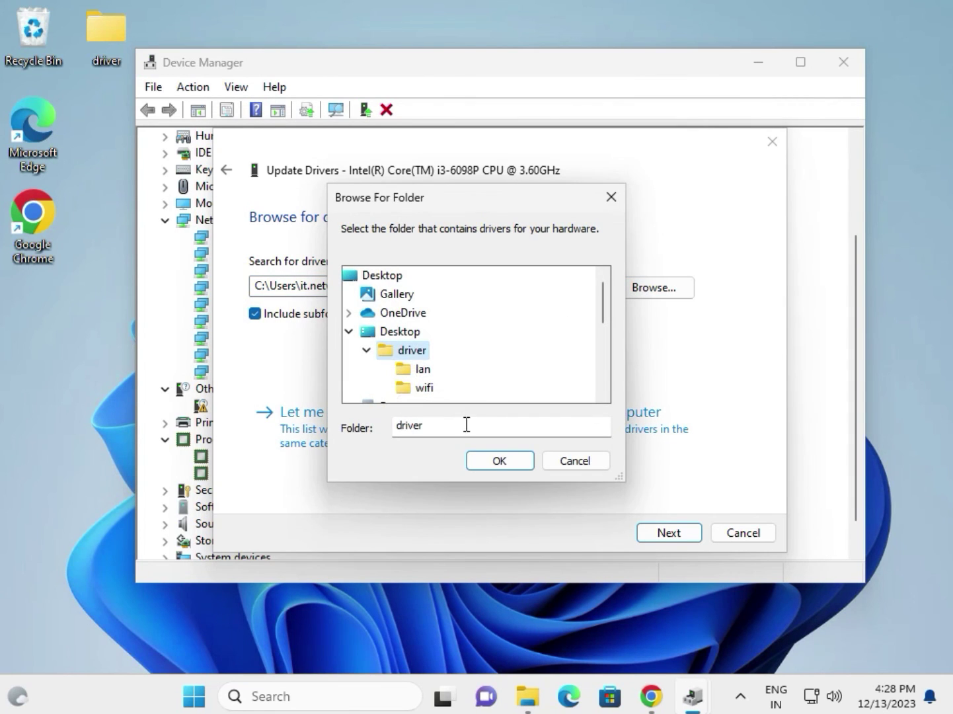
pyautogui.click(496, 467)
pyautogui.click(644, 530)
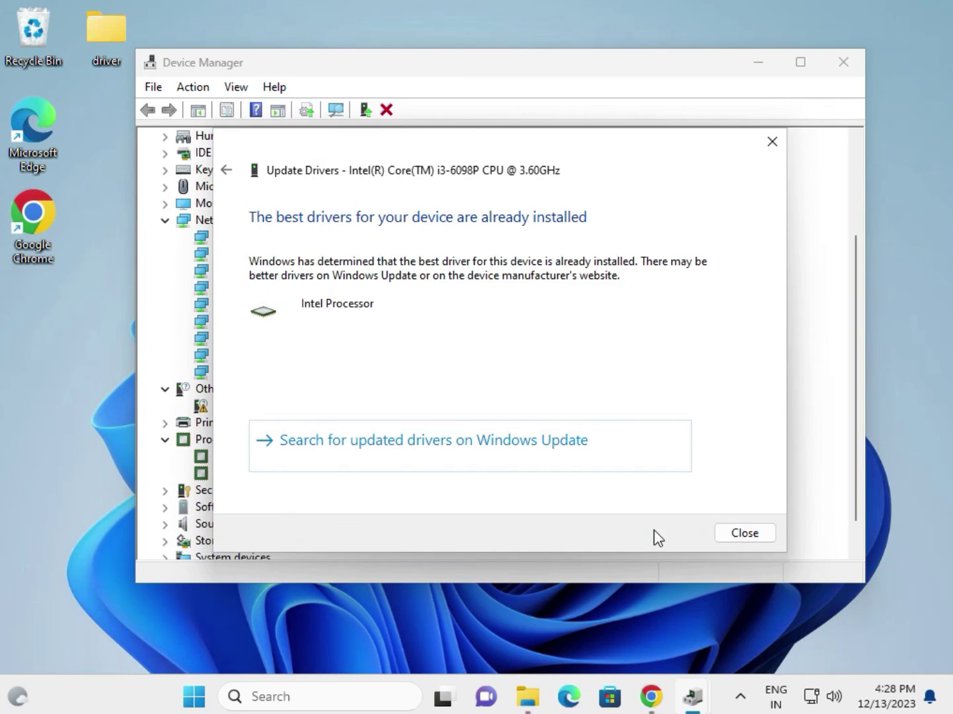
pyautogui.click(734, 533)
pyautogui.scroll(-1, 384, 442)
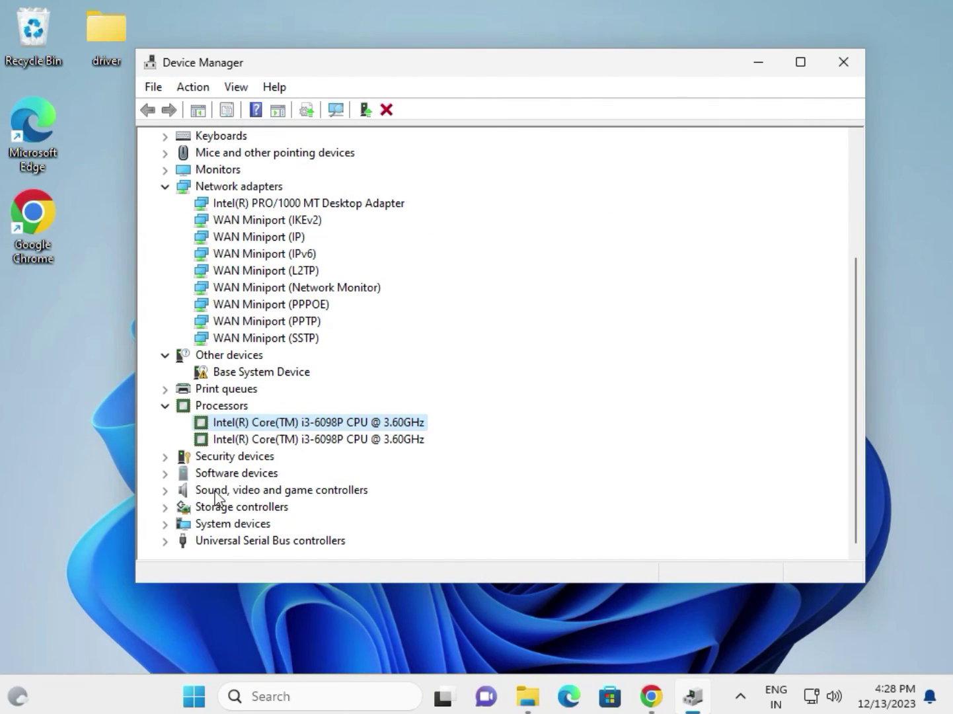
# Expand Sound, video and game controllers and Universal Serial Bus controllers, selecting the High Definition Audio Device.
pyautogui.click(166, 496)
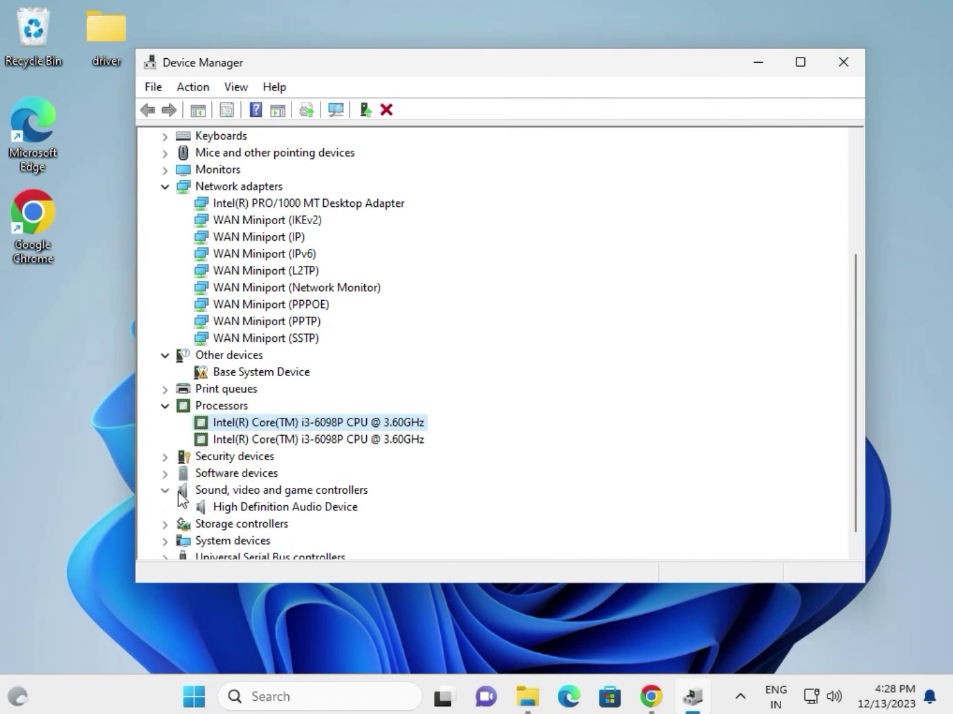
pyautogui.click(231, 506)
pyautogui.scroll(-1, 236, 508)
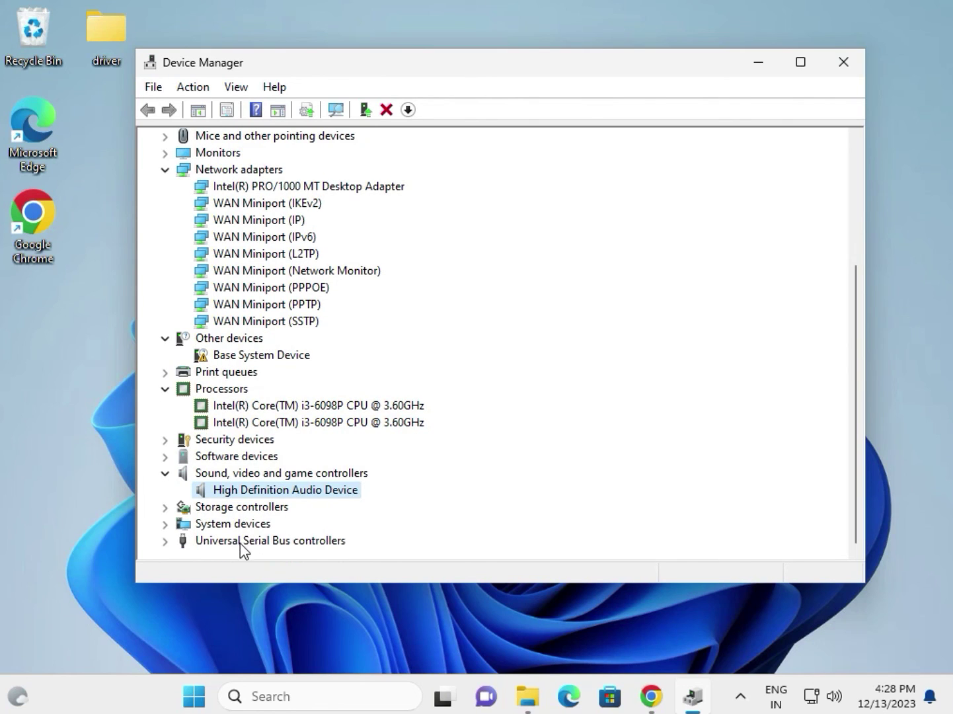
pyautogui.click(167, 540)
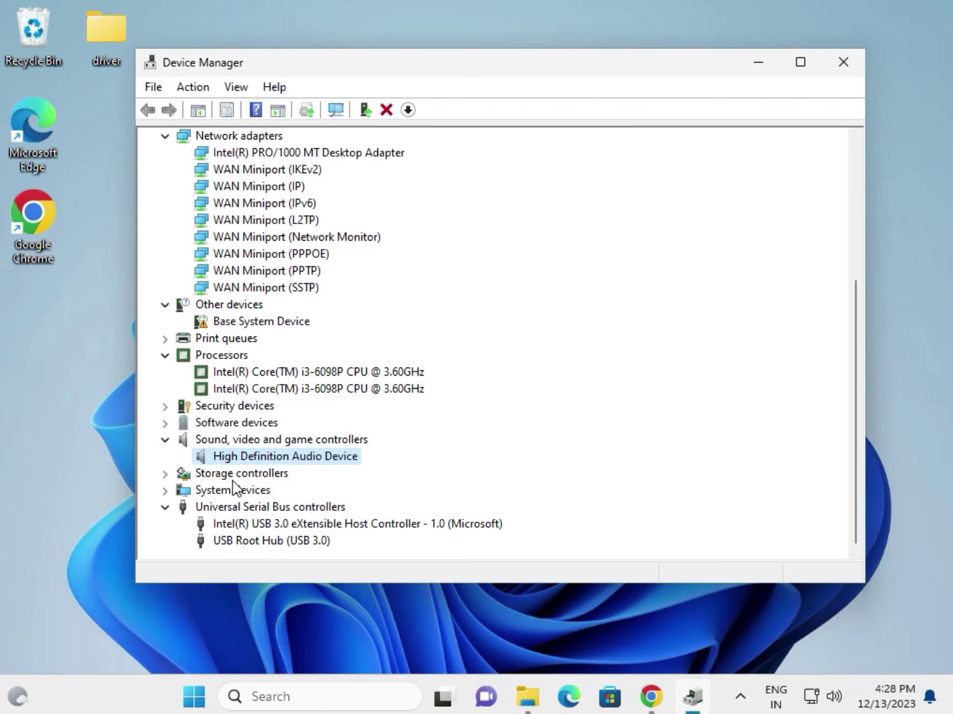
# Review the Microsoft Basic Display Adapter, Intel PRO/1000 MT Desktop Adapter and first i3 CPU entries.
pyautogui.scroll(5, 234, 489)
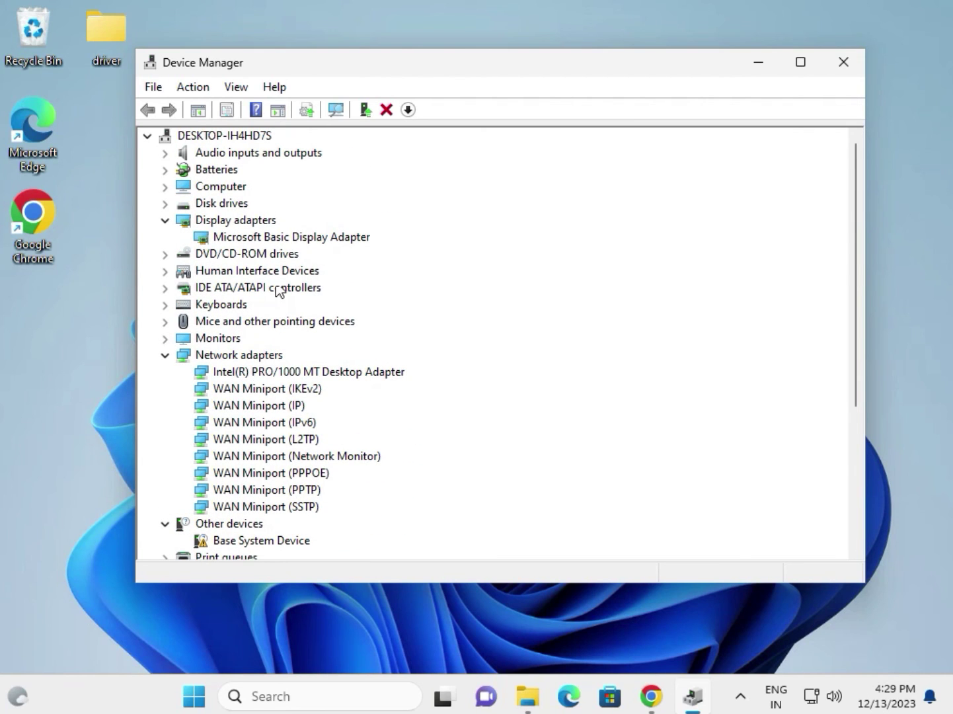
pyautogui.click(239, 239)
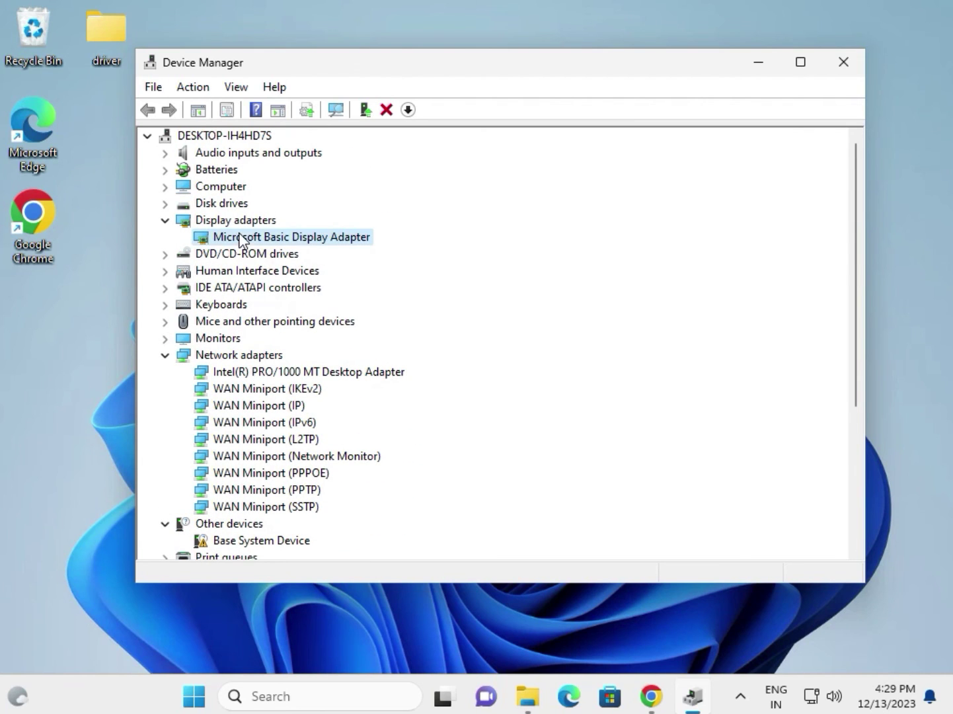
pyautogui.click(262, 373)
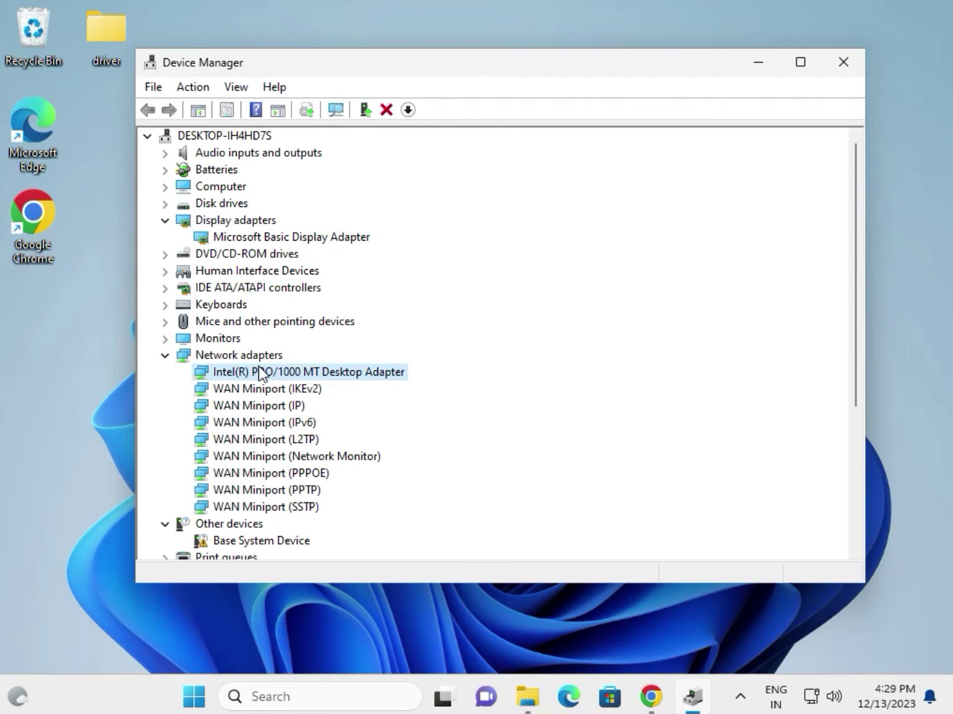
pyautogui.scroll(-2, 258, 370)
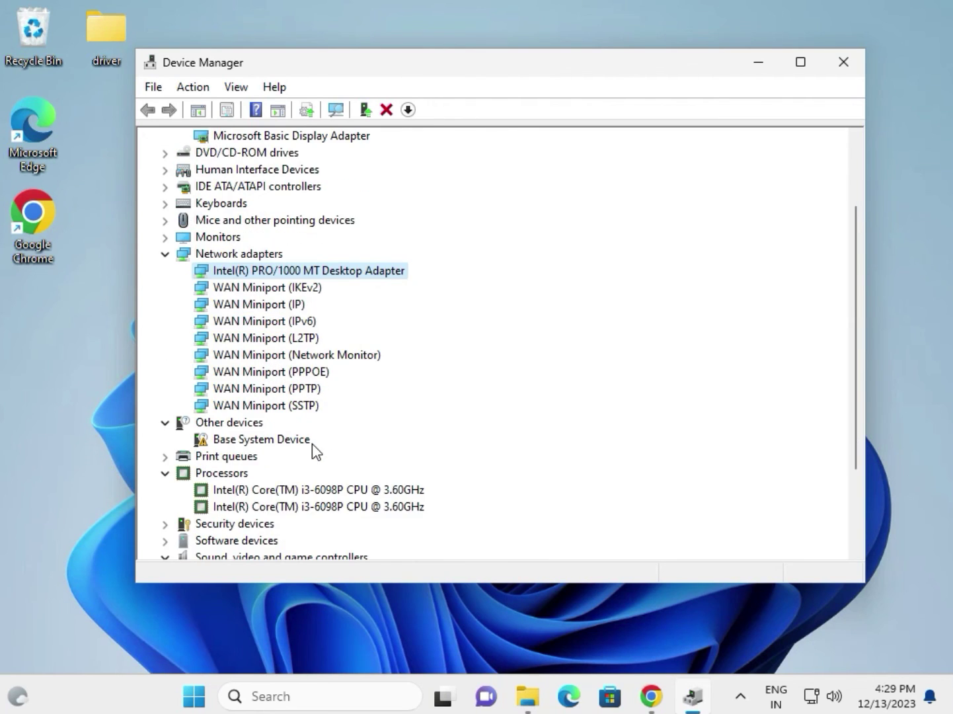
pyautogui.click(324, 490)
pyautogui.scroll(-1, 304, 538)
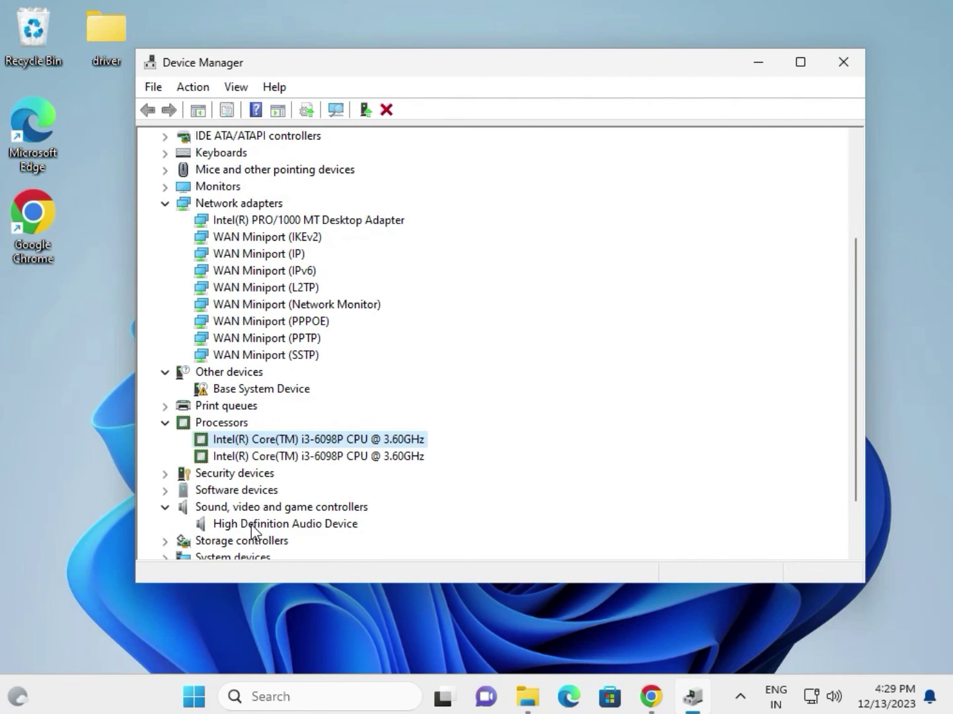